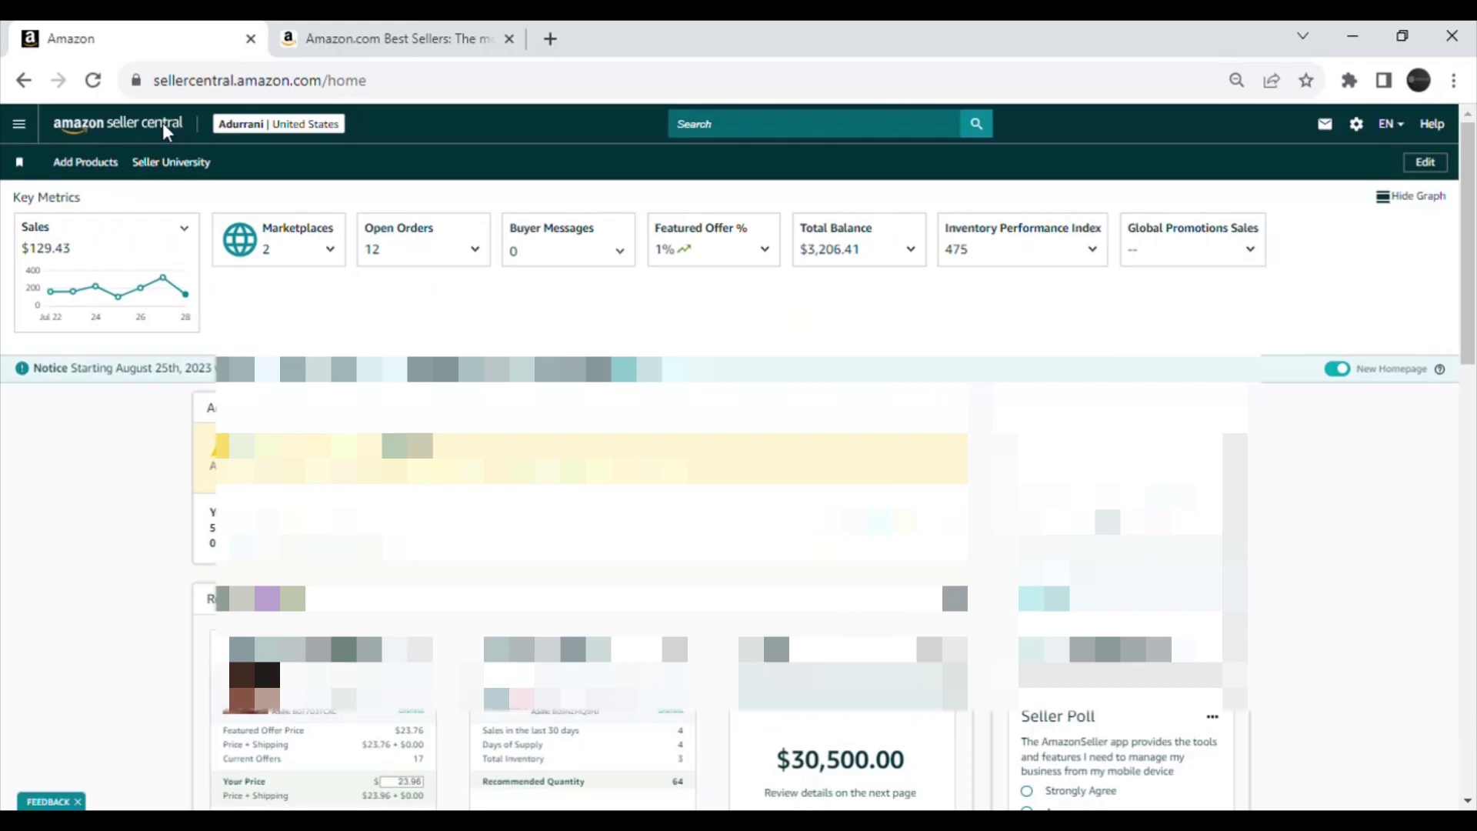
- Go to Catalog > Add Products from the menu and focus the product search box
{"action": "left_click", "coordinate": [20, 125]}
{"action": "mouse_move", "coordinate": [54, 171]}
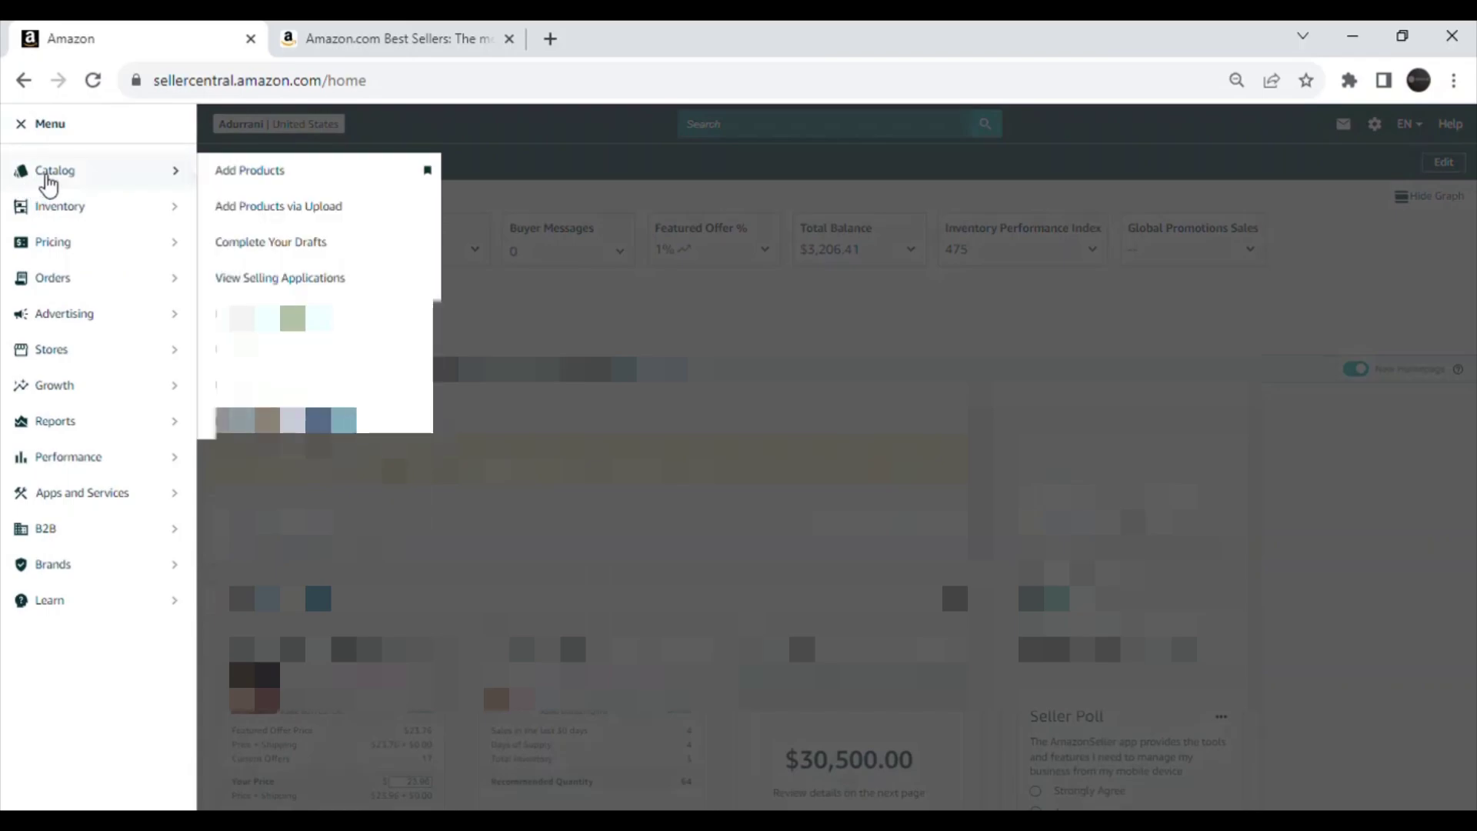
{"action": "left_click", "coordinate": [343, 173]}
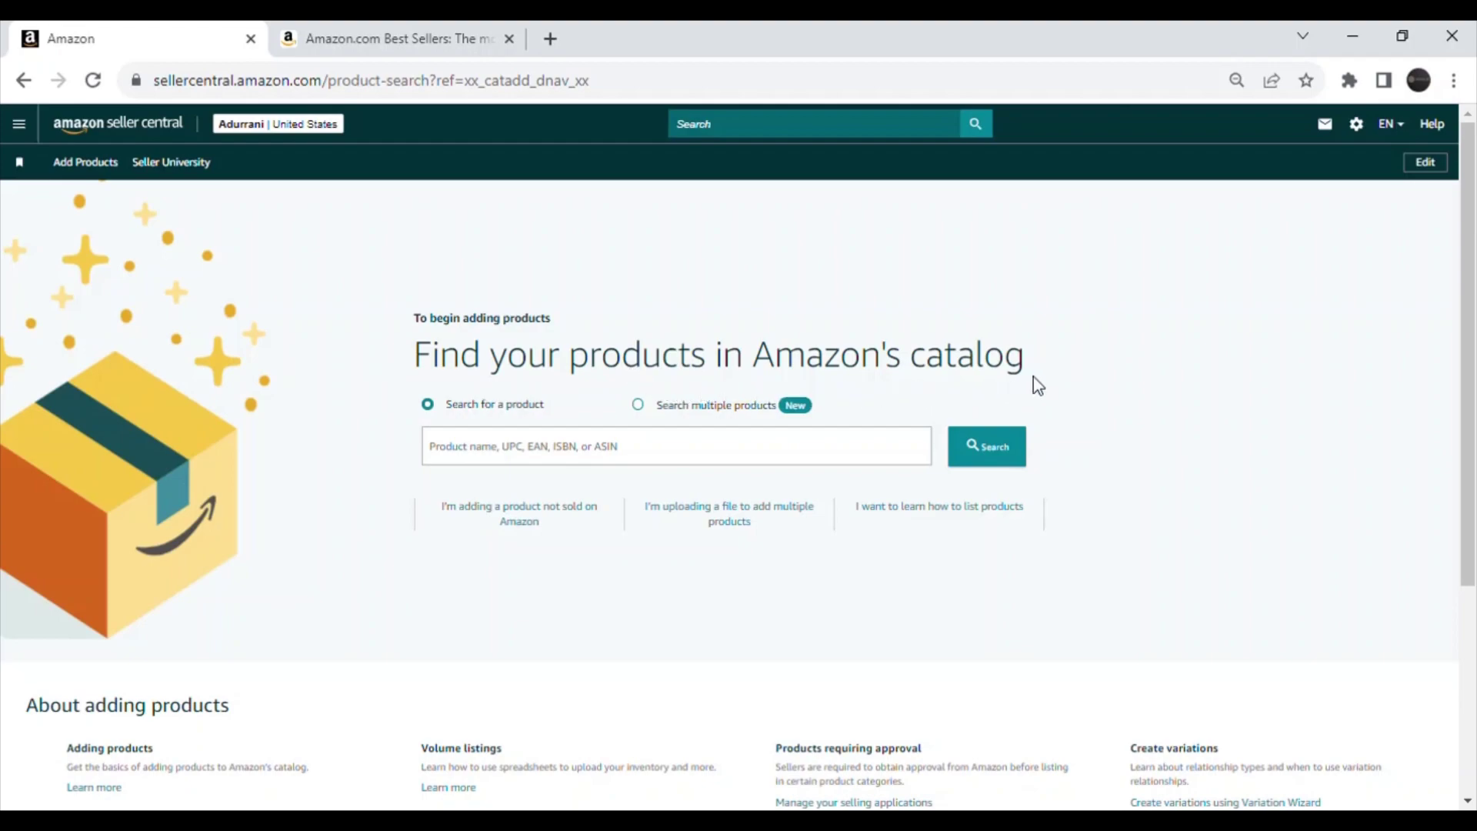
{"action": "left_click", "coordinate": [441, 459]}
- Open the best-selling Crocs Classic Clogs page and highlight its ASIN B0C8BJL1D3
{"action": "left_click", "coordinate": [422, 38]}
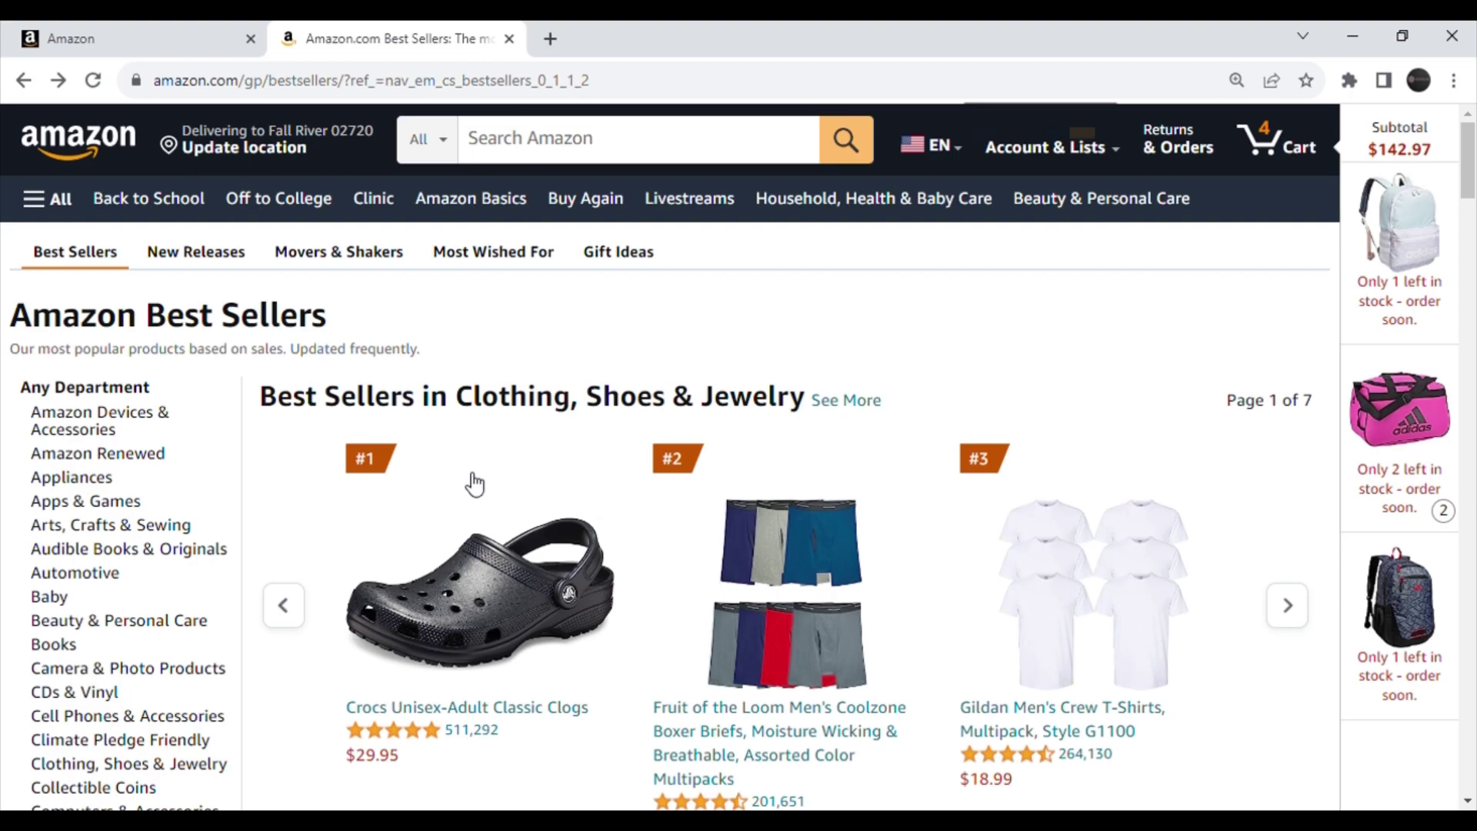
{"action": "scroll", "coordinate": [473, 483], "scroll_direction": "down", "scroll_amount": 1}
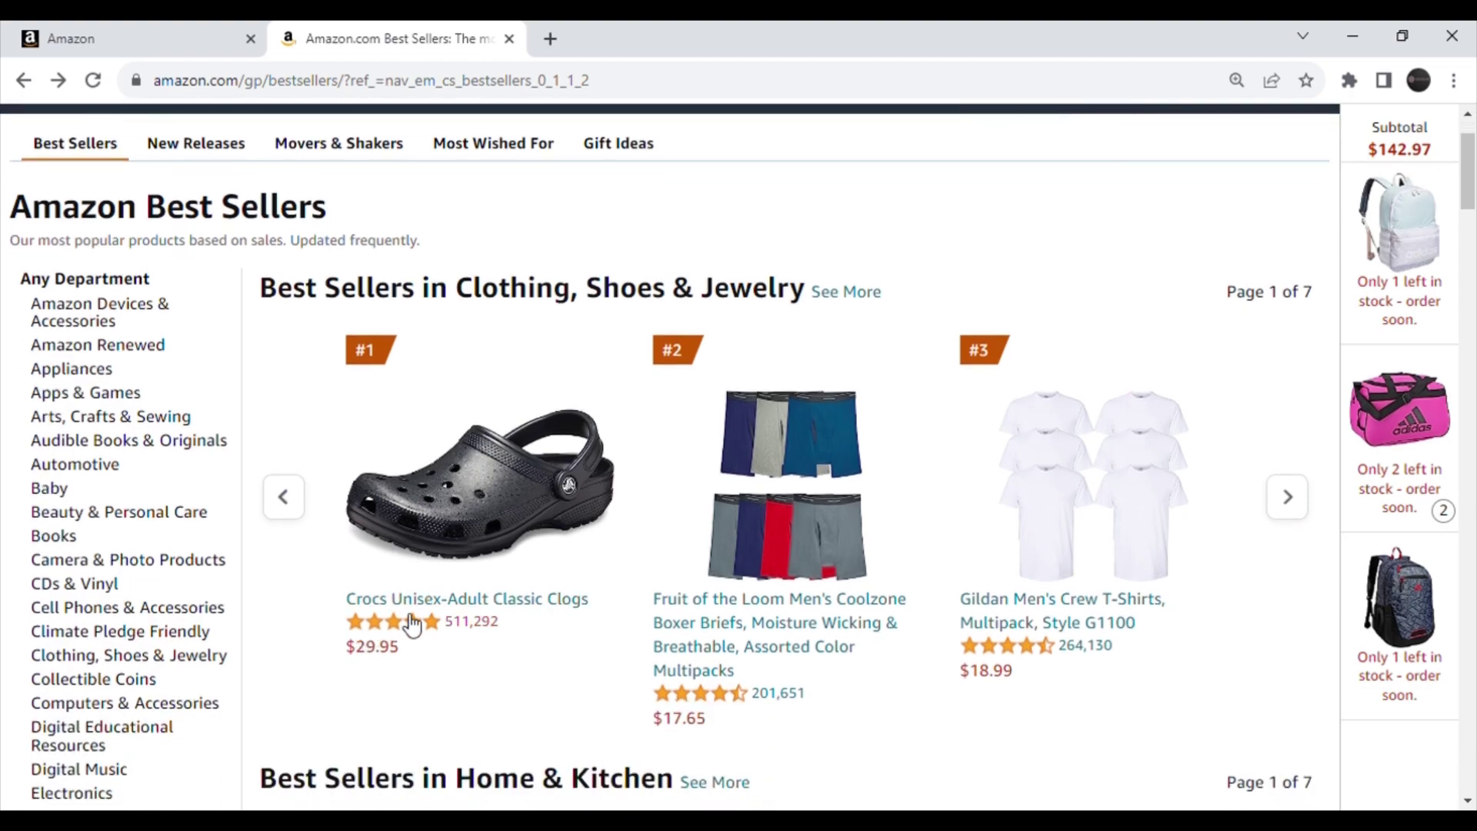
{"action": "left_click", "coordinate": [497, 523]}
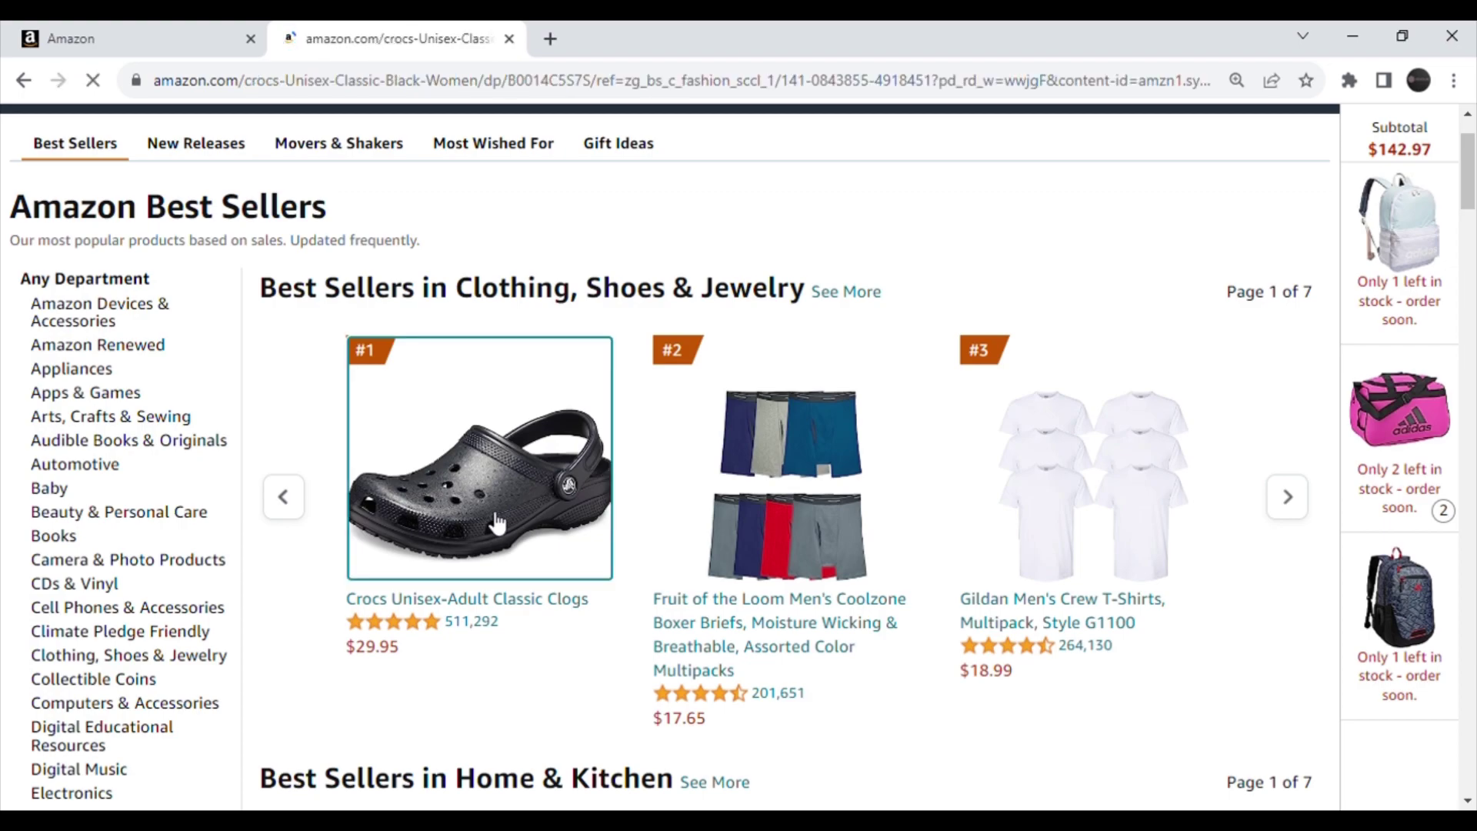
{"action": "scroll", "coordinate": [497, 522], "scroll_direction": "down", "scroll_amount": 3}
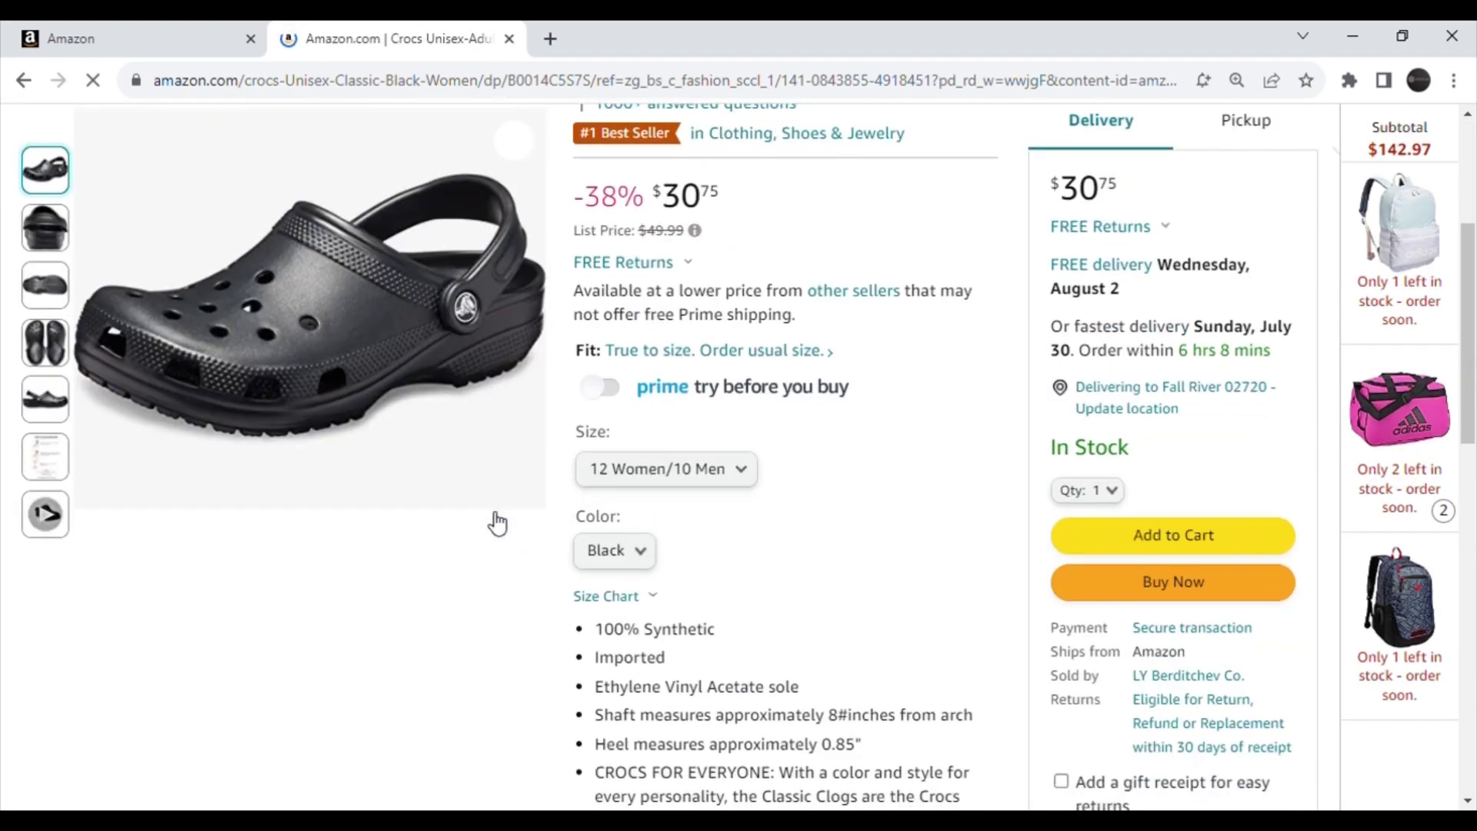
{"action": "scroll", "coordinate": [498, 522], "scroll_direction": "down", "scroll_amount": 5}
{"action": "scroll", "coordinate": [497, 523], "scroll_direction": "down", "scroll_amount": 5}
{"action": "scroll", "coordinate": [497, 523], "scroll_direction": "down", "scroll_amount": 5}
{"action": "scroll", "coordinate": [498, 523], "scroll_direction": "down", "scroll_amount": 5}
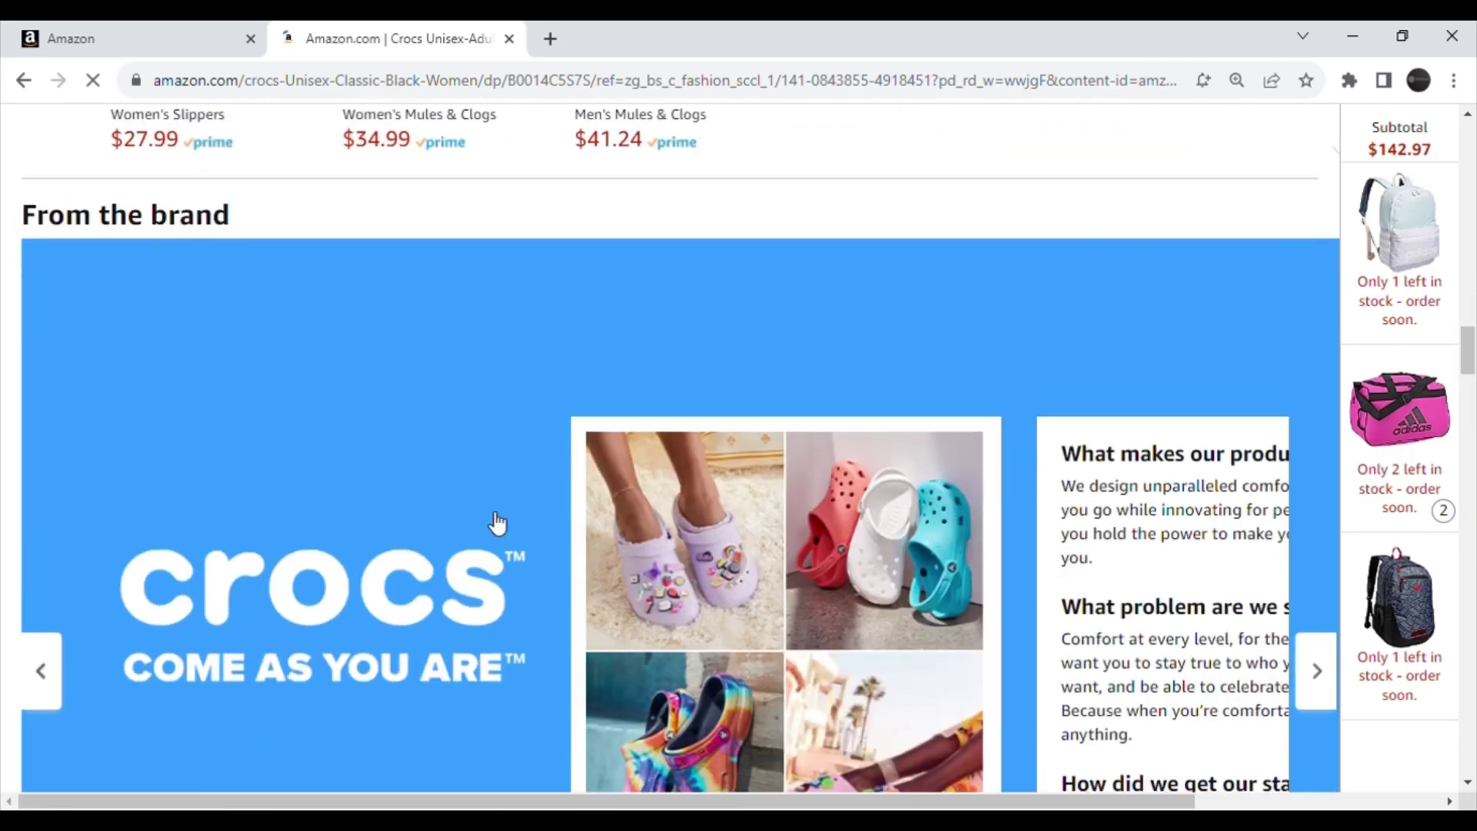
{"action": "scroll", "coordinate": [498, 523], "scroll_direction": "down", "scroll_amount": 3}
{"action": "scroll", "coordinate": [497, 523], "scroll_direction": "down", "scroll_amount": 5}
{"action": "scroll", "coordinate": [497, 523], "scroll_direction": "down", "scroll_amount": 5}
{"action": "scroll", "coordinate": [497, 523], "scroll_direction": "down", "scroll_amount": 5}
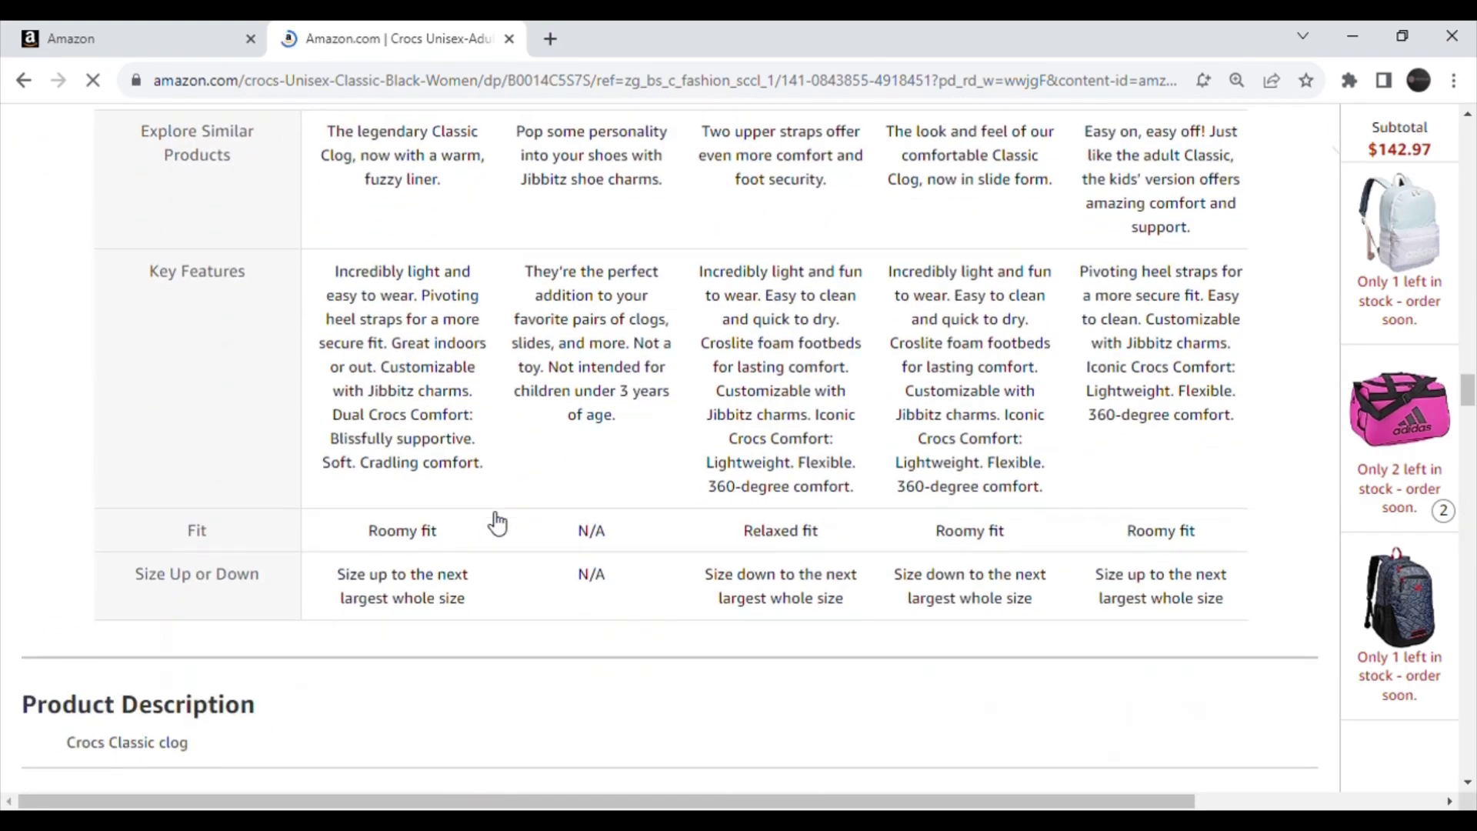
{"action": "scroll", "coordinate": [497, 523], "scroll_direction": "down", "scroll_amount": 8}
{"action": "scroll", "coordinate": [498, 523], "scroll_direction": "up", "scroll_amount": 3}
{"action": "scroll", "coordinate": [498, 523], "scroll_direction": "up", "scroll_amount": 2}
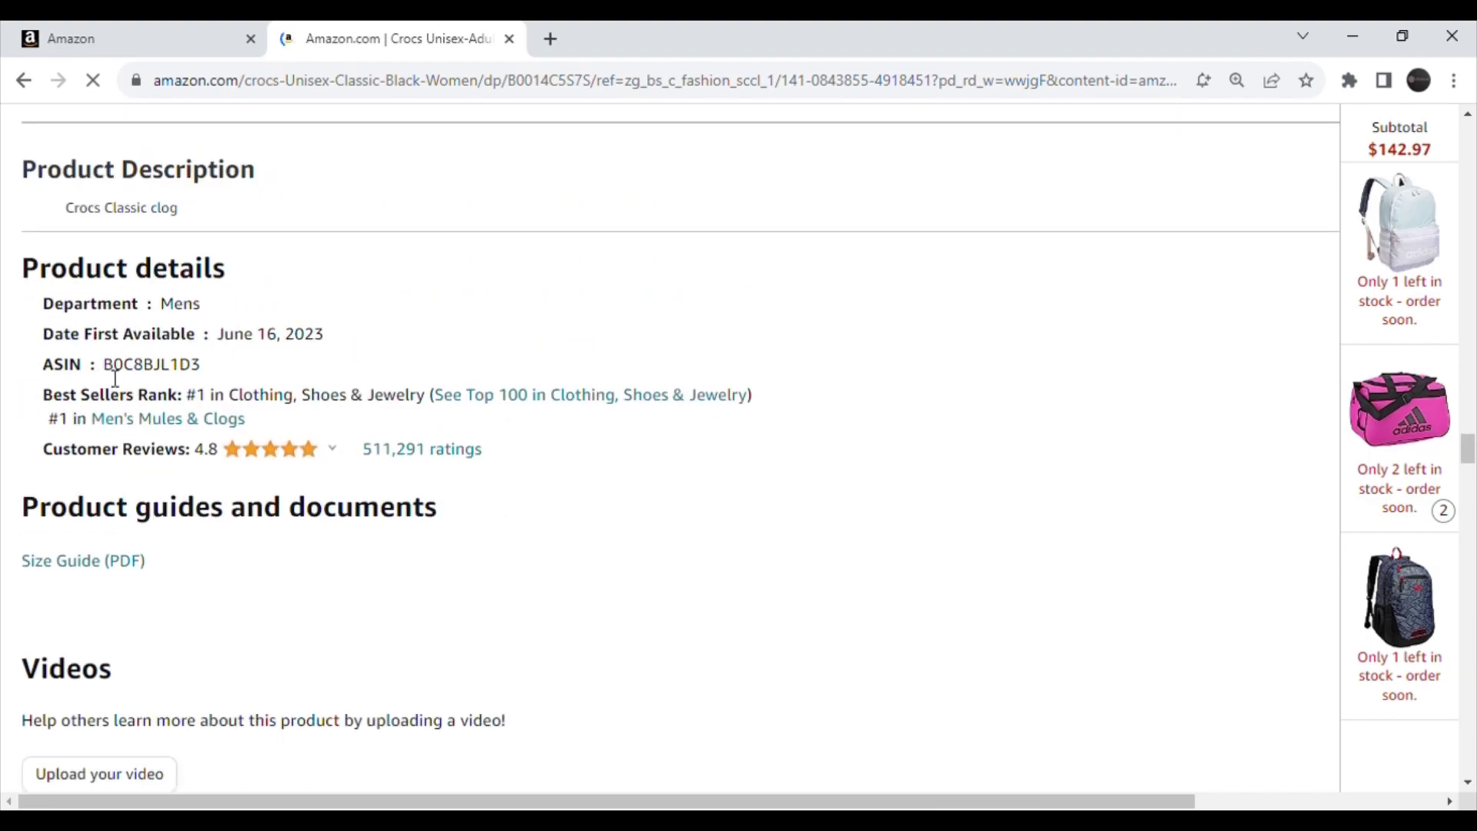
{"action": "left_click_drag", "start_coordinate": [104, 366], "coordinate": [191, 372]}
{"action": "key", "text": "ctrl+c"}
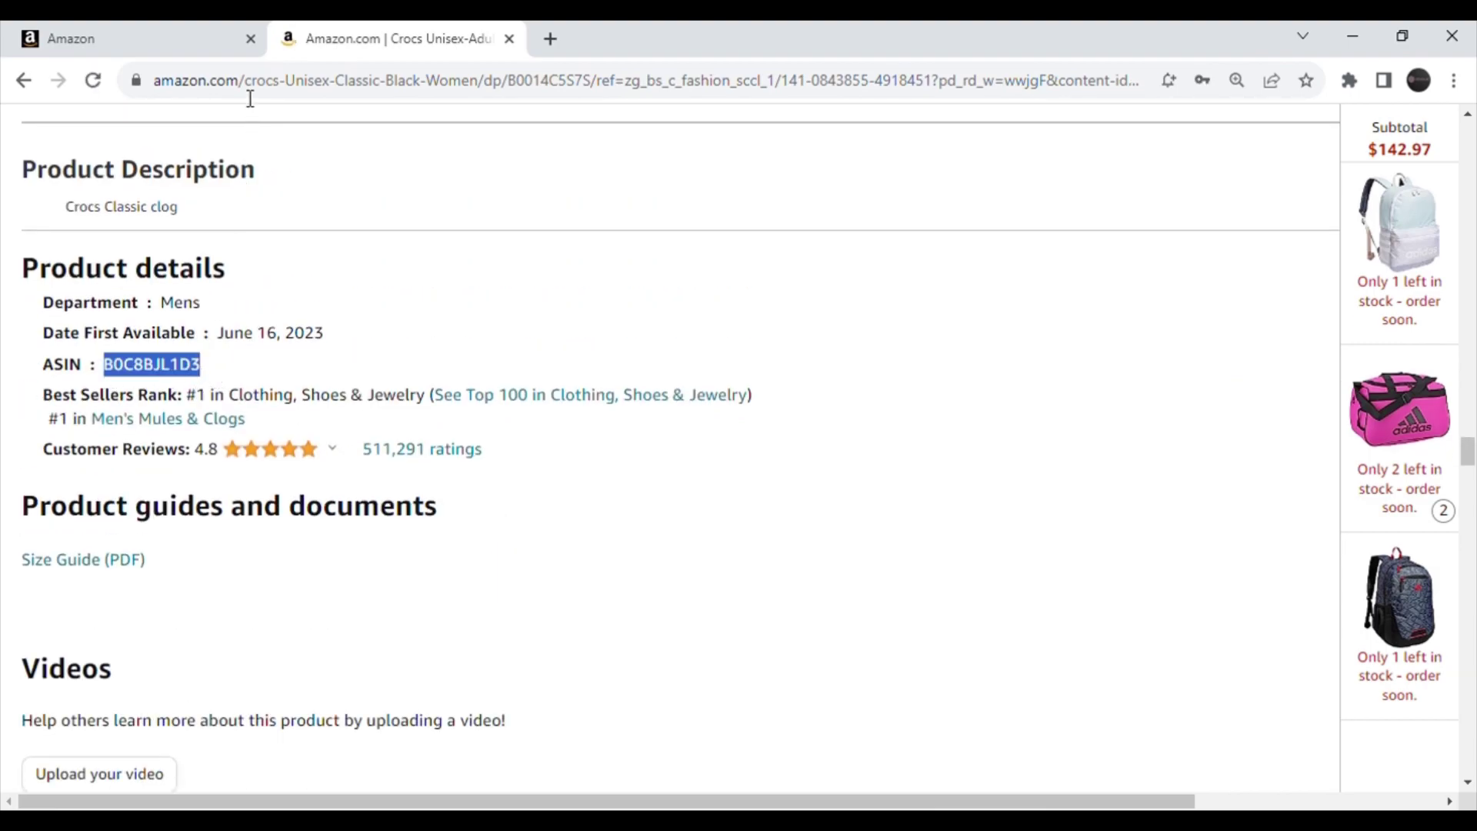
- Search the catalog for B0C8BJL1D3, show the Crocs variations, and open the orange clog's condition list
{"action": "left_click", "coordinate": [205, 36]}
{"action": "left_click", "coordinate": [494, 457]}
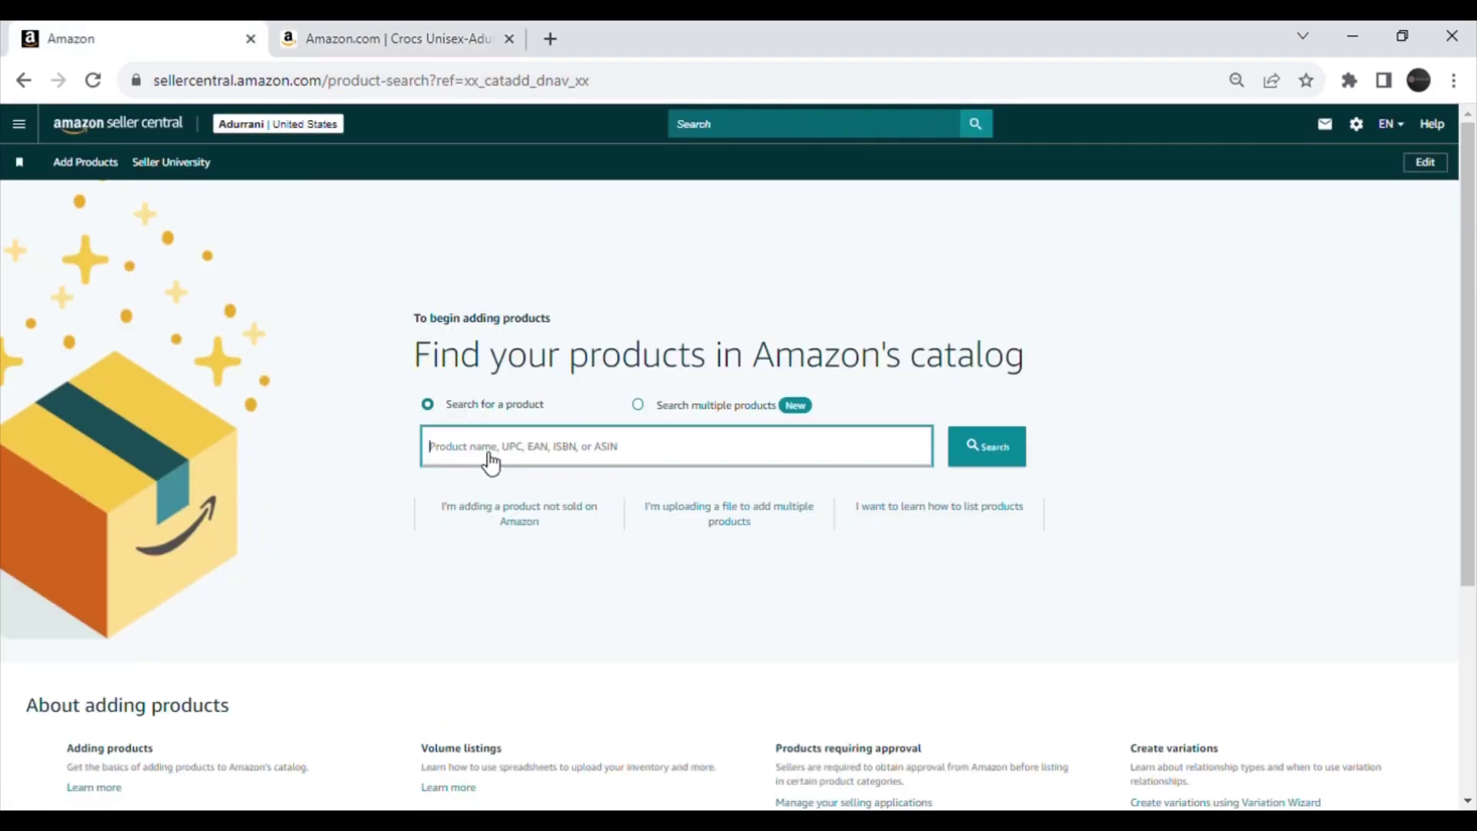
{"action": "key", "text": "ctrl+v"}
{"action": "key", "text": "Return"}
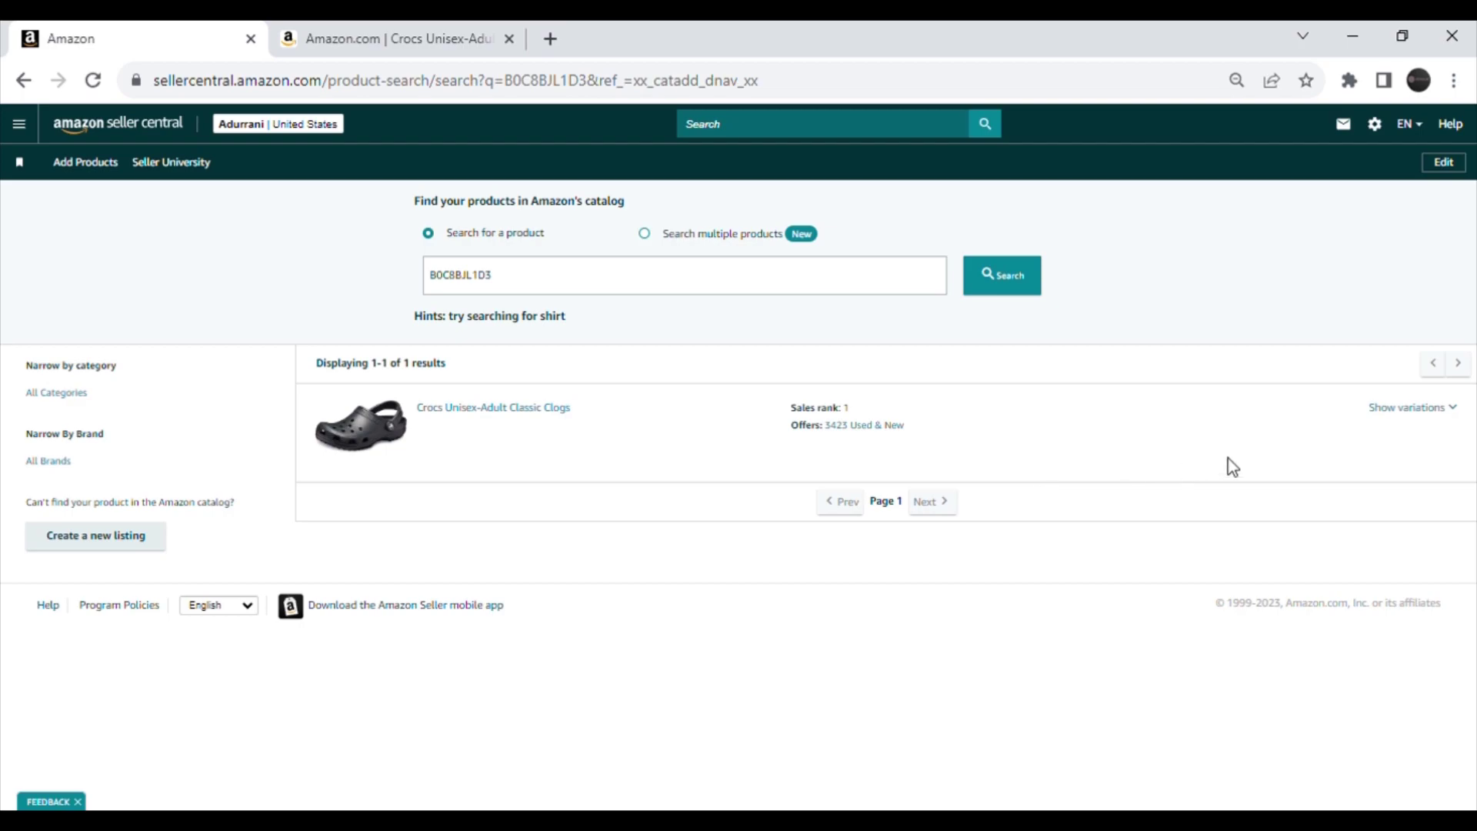
{"action": "left_click", "coordinate": [1443, 411]}
{"action": "scroll", "coordinate": [1442, 413], "scroll_direction": "down", "scroll_amount": 1}
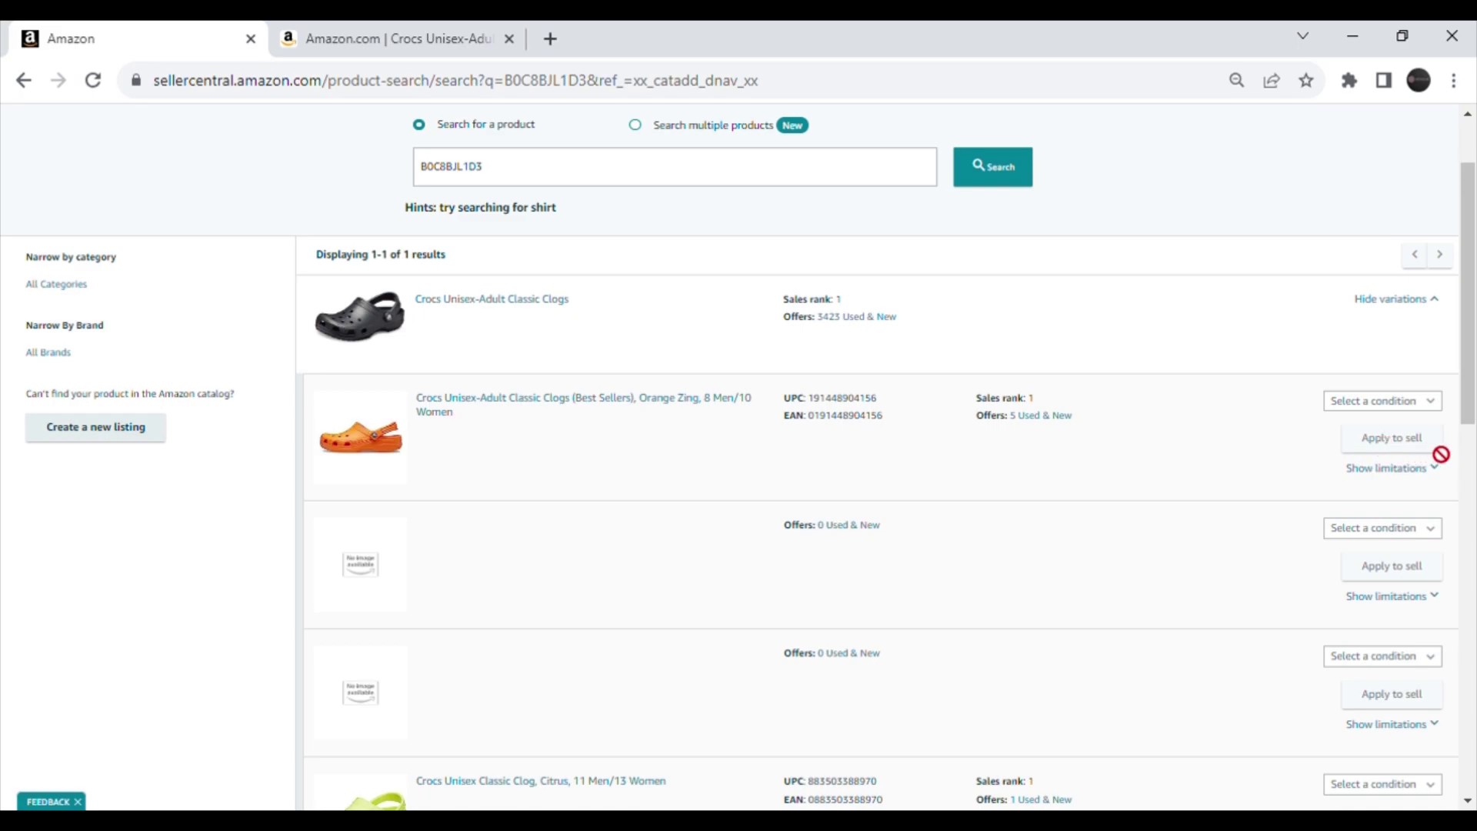
{"action": "left_click", "coordinate": [1407, 405]}
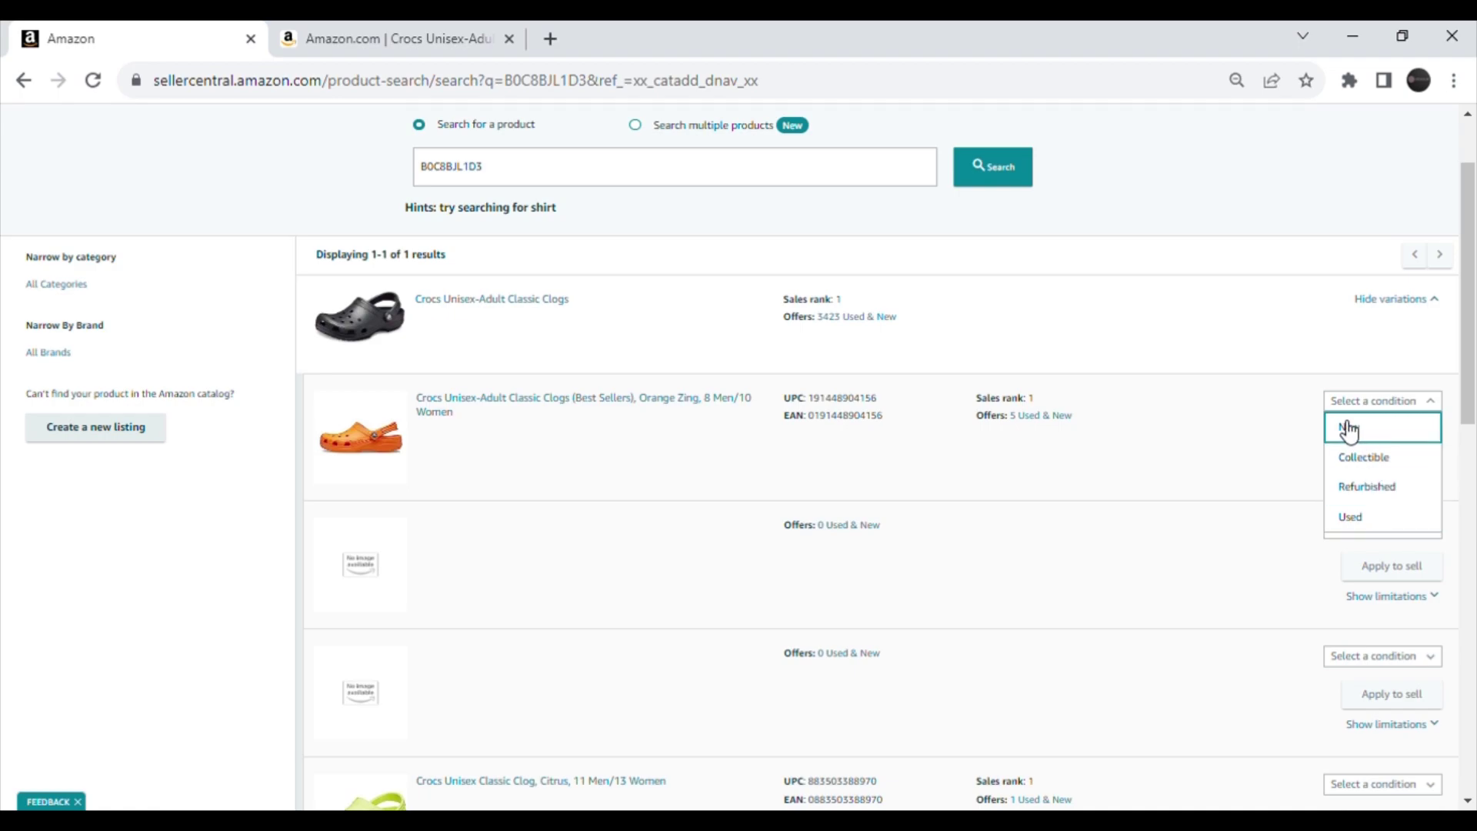
- Choose New as the condition for the Orange Zing Crocs clog variation
{"action": "left_click", "coordinate": [1349, 427]}
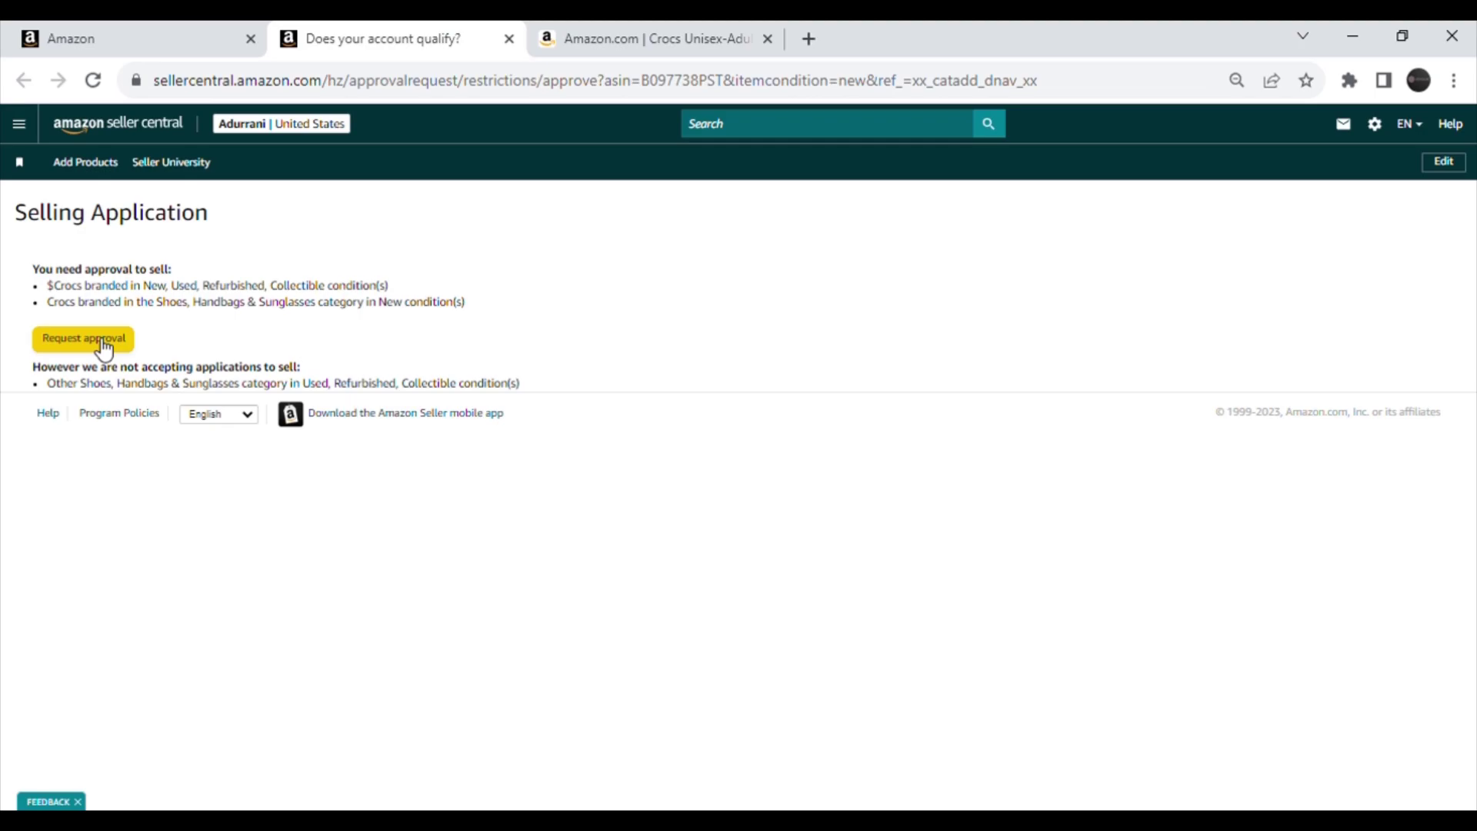
- Request approval to sell Crocs-branded products
{"action": "left_click", "coordinate": [105, 345]}
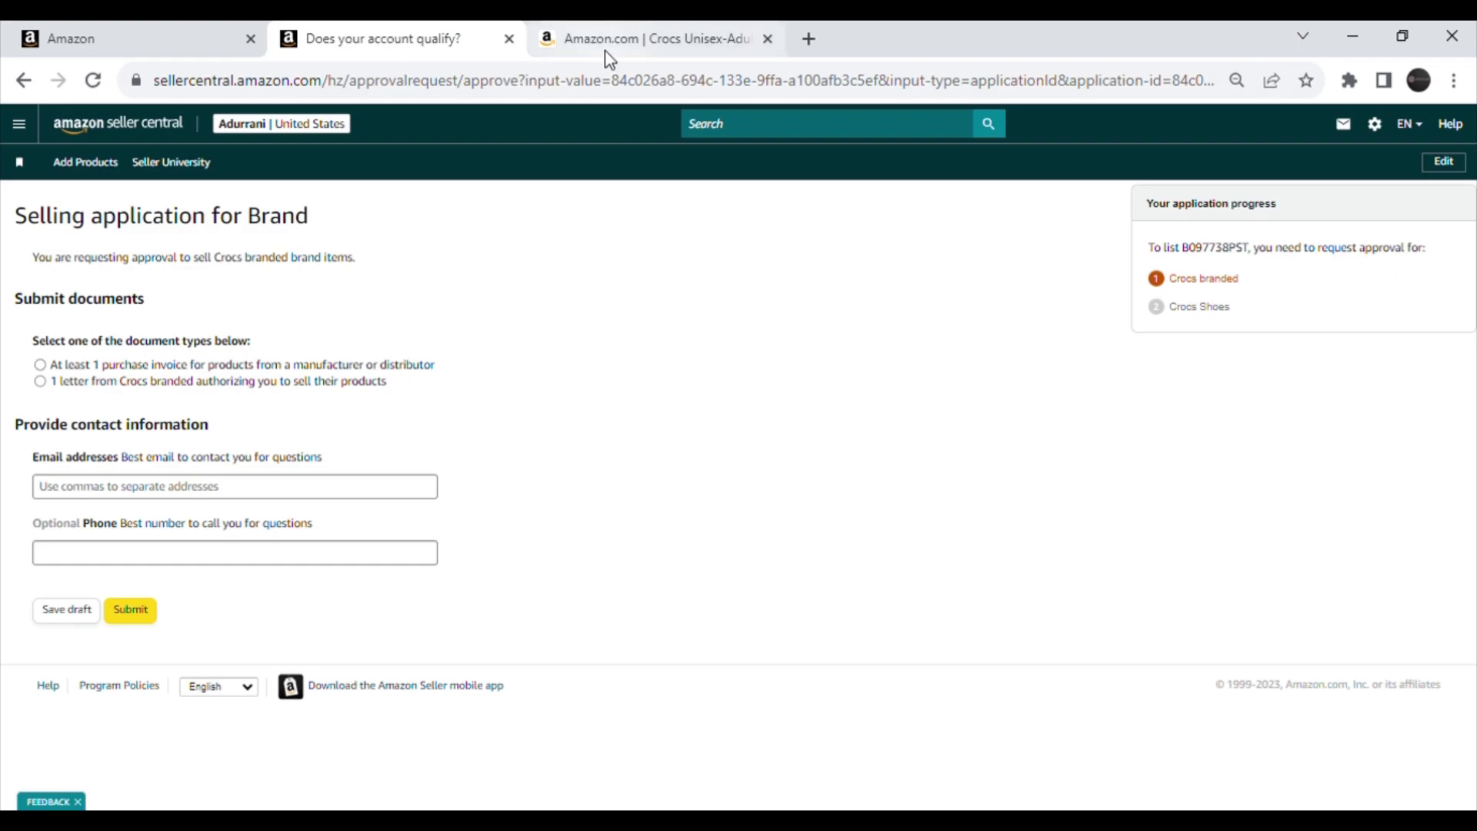
- Go back to Amazon.com Best Sellers, open the Rain-X wiper blades, and highlight ASIN B016NA9Y4S
{"action": "left_click", "coordinate": [627, 44]}
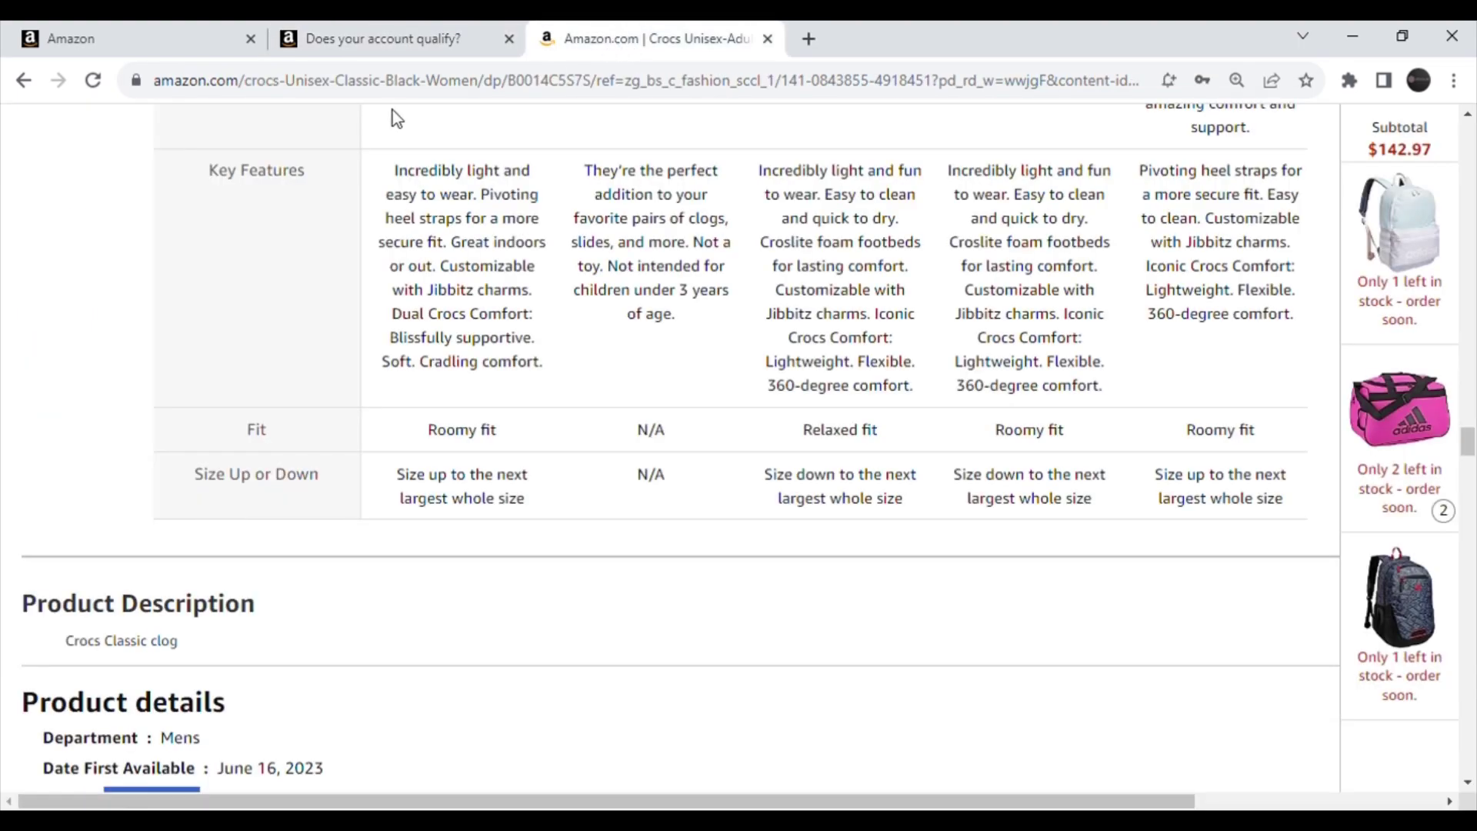
{"action": "left_click", "coordinate": [24, 83]}
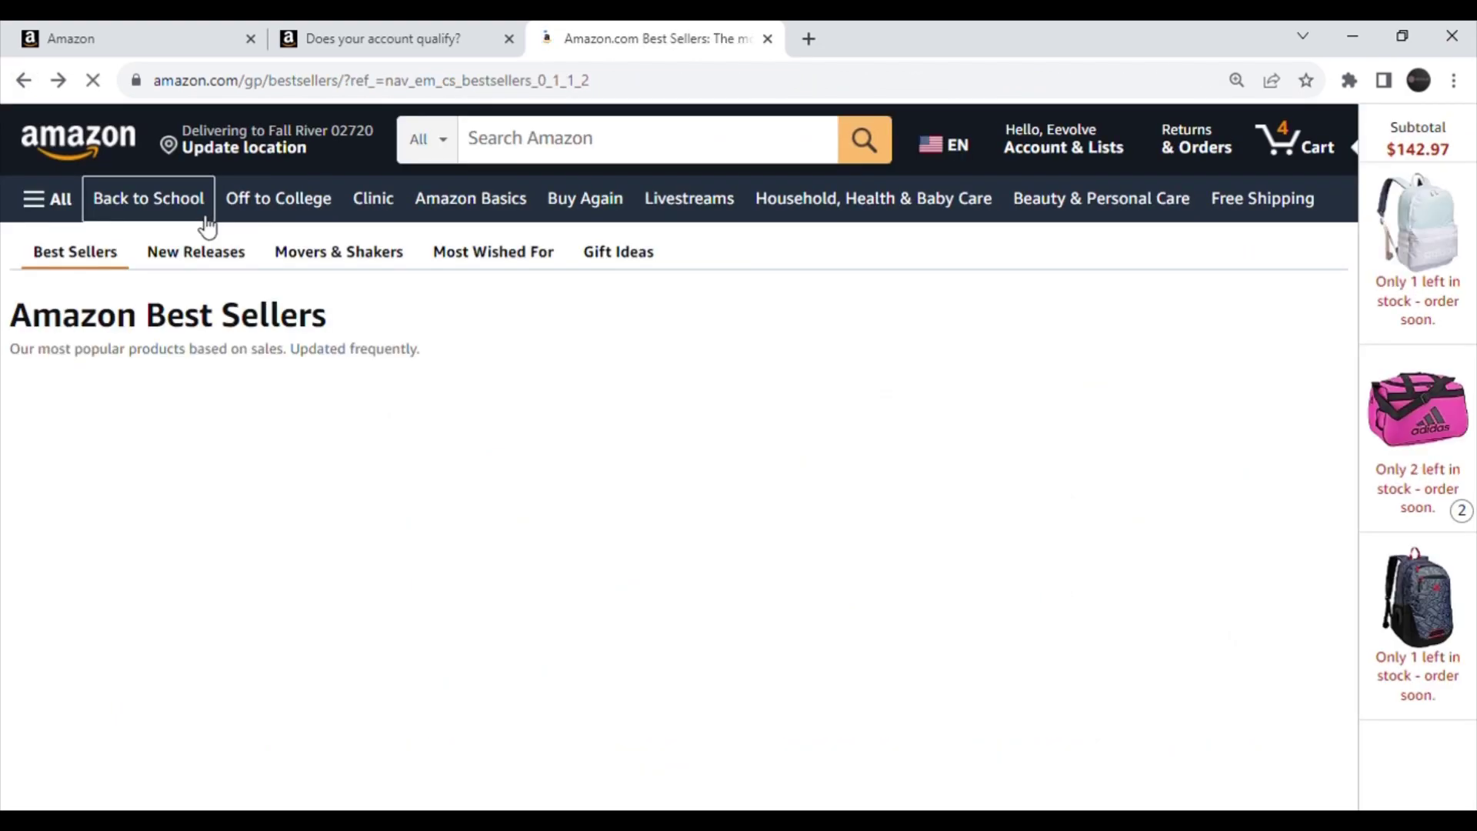
{"action": "scroll", "coordinate": [701, 318], "scroll_direction": "down", "scroll_amount": 2}
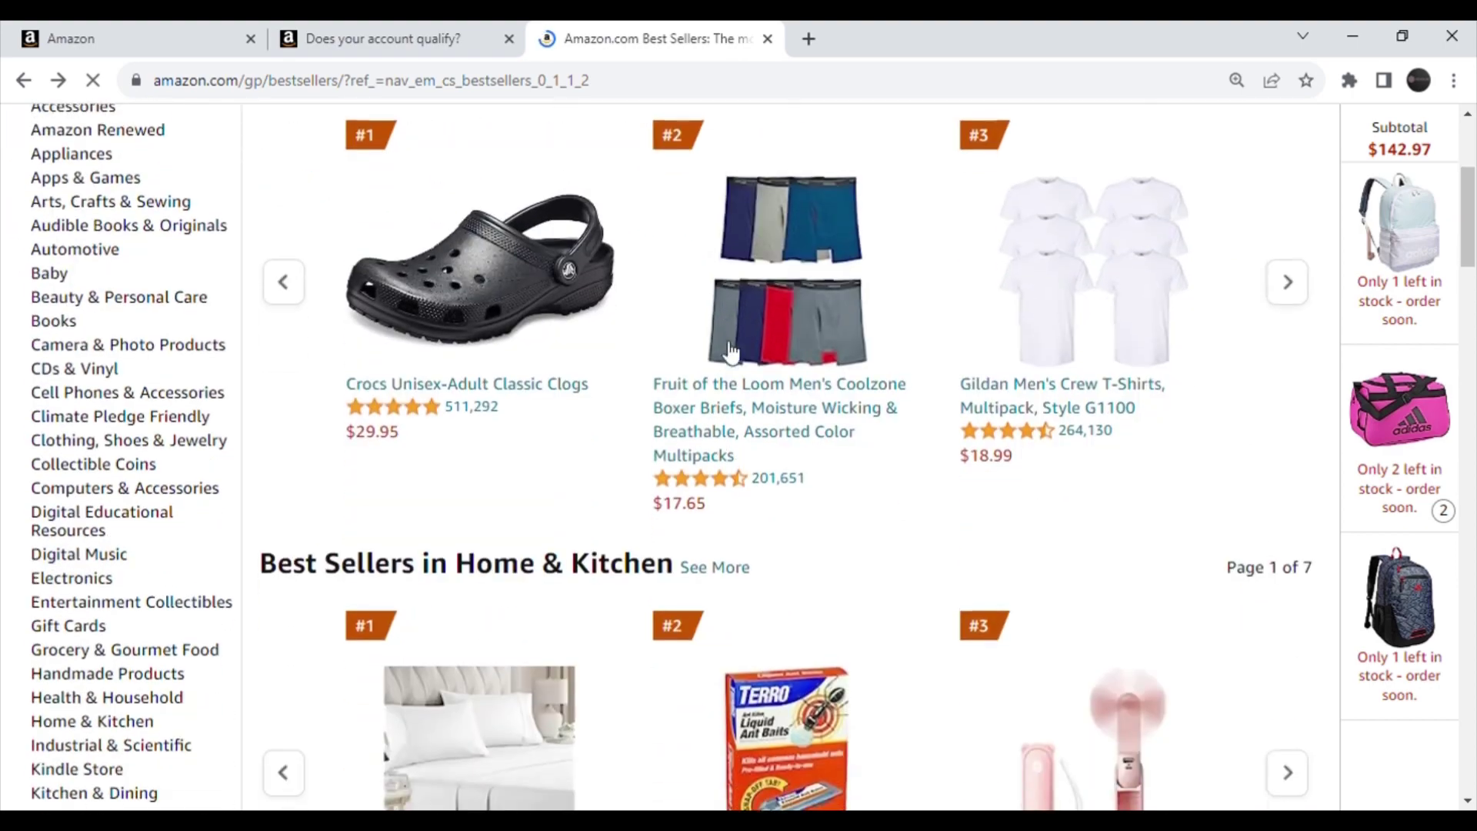
{"action": "scroll", "coordinate": [727, 357], "scroll_direction": "down", "scroll_amount": 3}
{"action": "scroll", "coordinate": [740, 381], "scroll_direction": "down", "scroll_amount": 2}
{"action": "scroll", "coordinate": [739, 381], "scroll_direction": "down", "scroll_amount": 1}
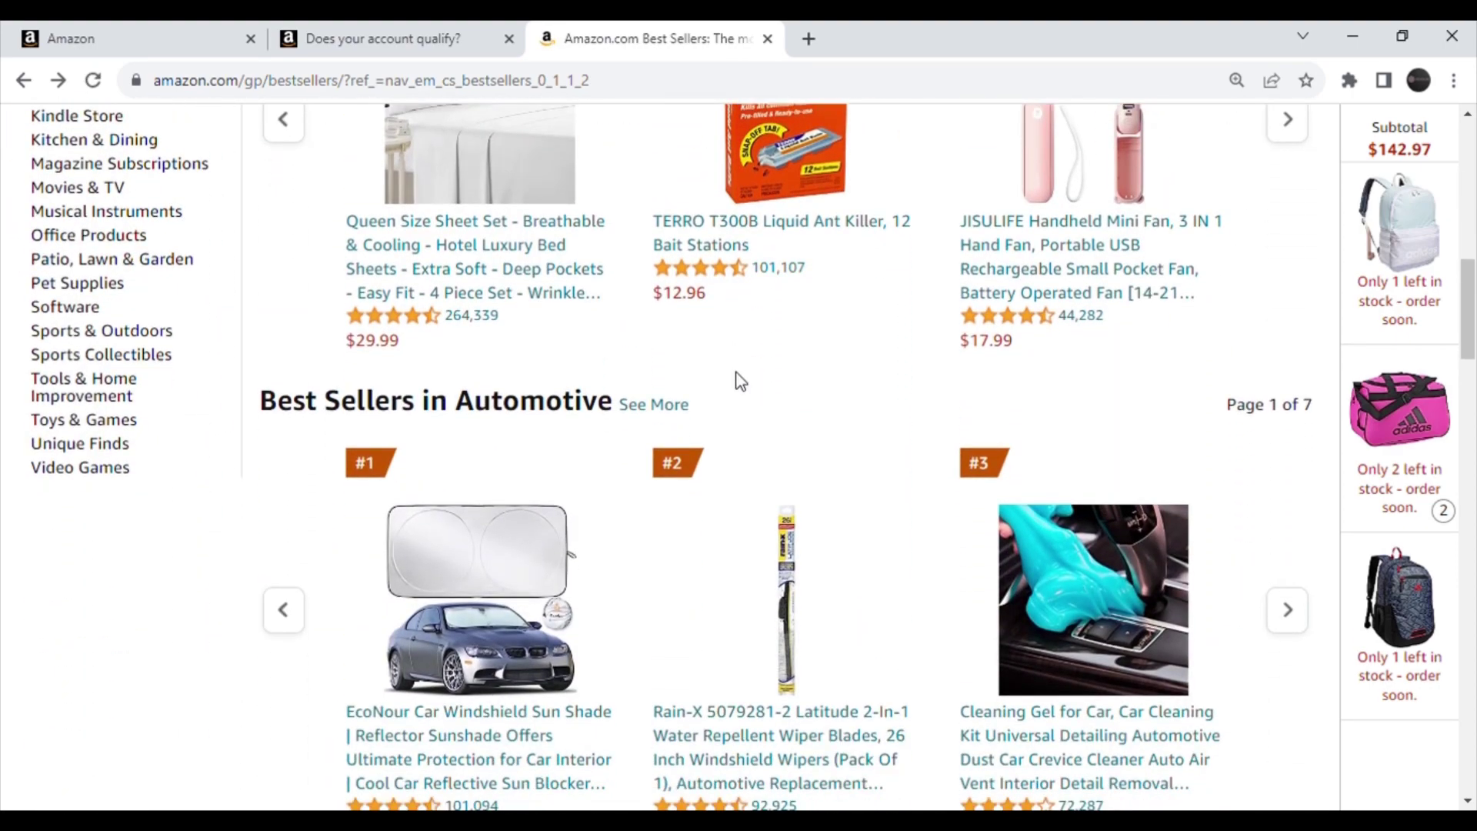
{"action": "scroll", "coordinate": [740, 380], "scroll_direction": "down", "scroll_amount": 2}
{"action": "scroll", "coordinate": [740, 382], "scroll_direction": "down", "scroll_amount": 1}
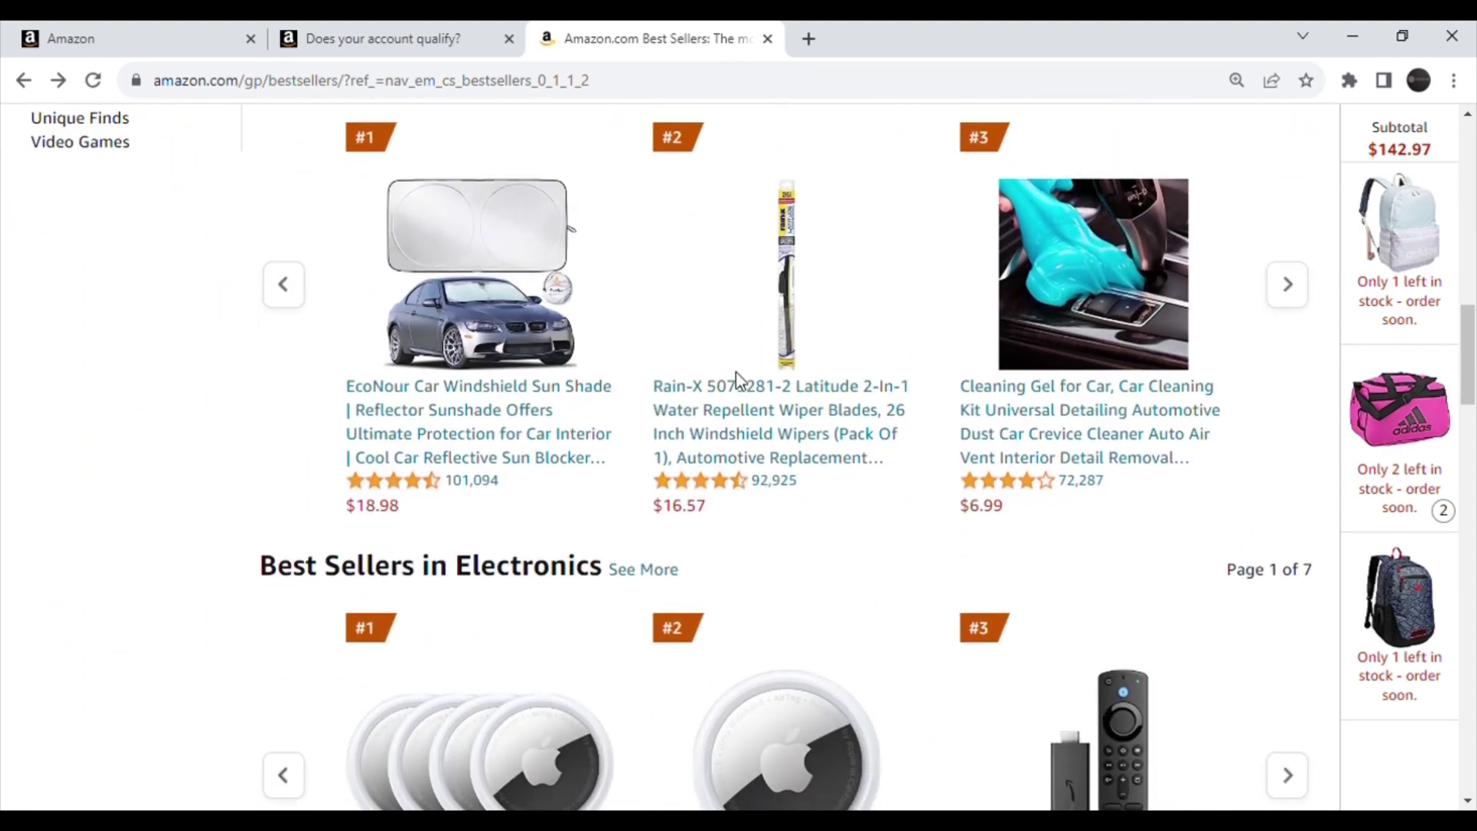
{"action": "scroll", "coordinate": [712, 339], "scroll_direction": "down", "scroll_amount": 1}
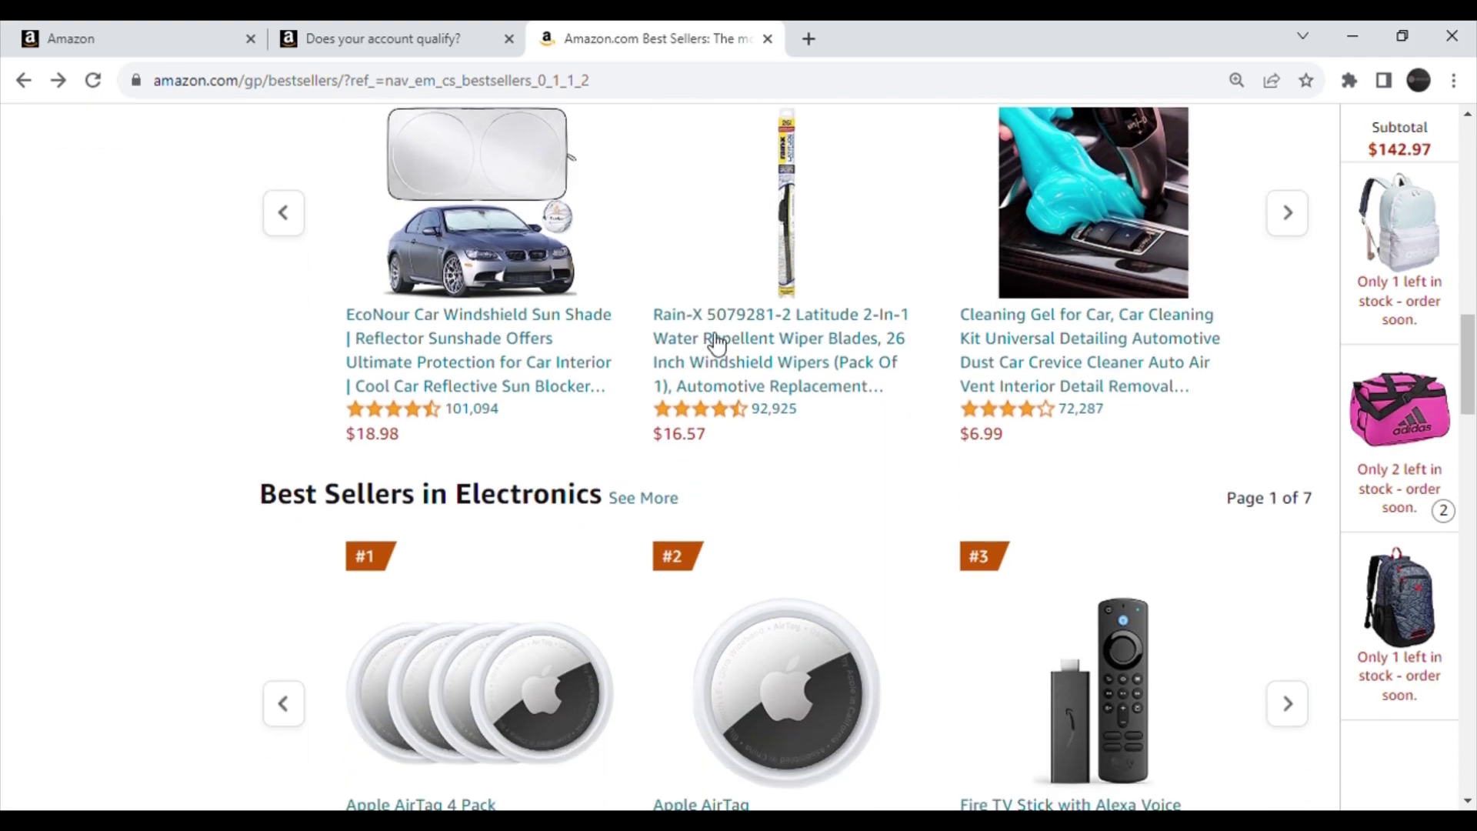
{"action": "left_click", "coordinate": [742, 335]}
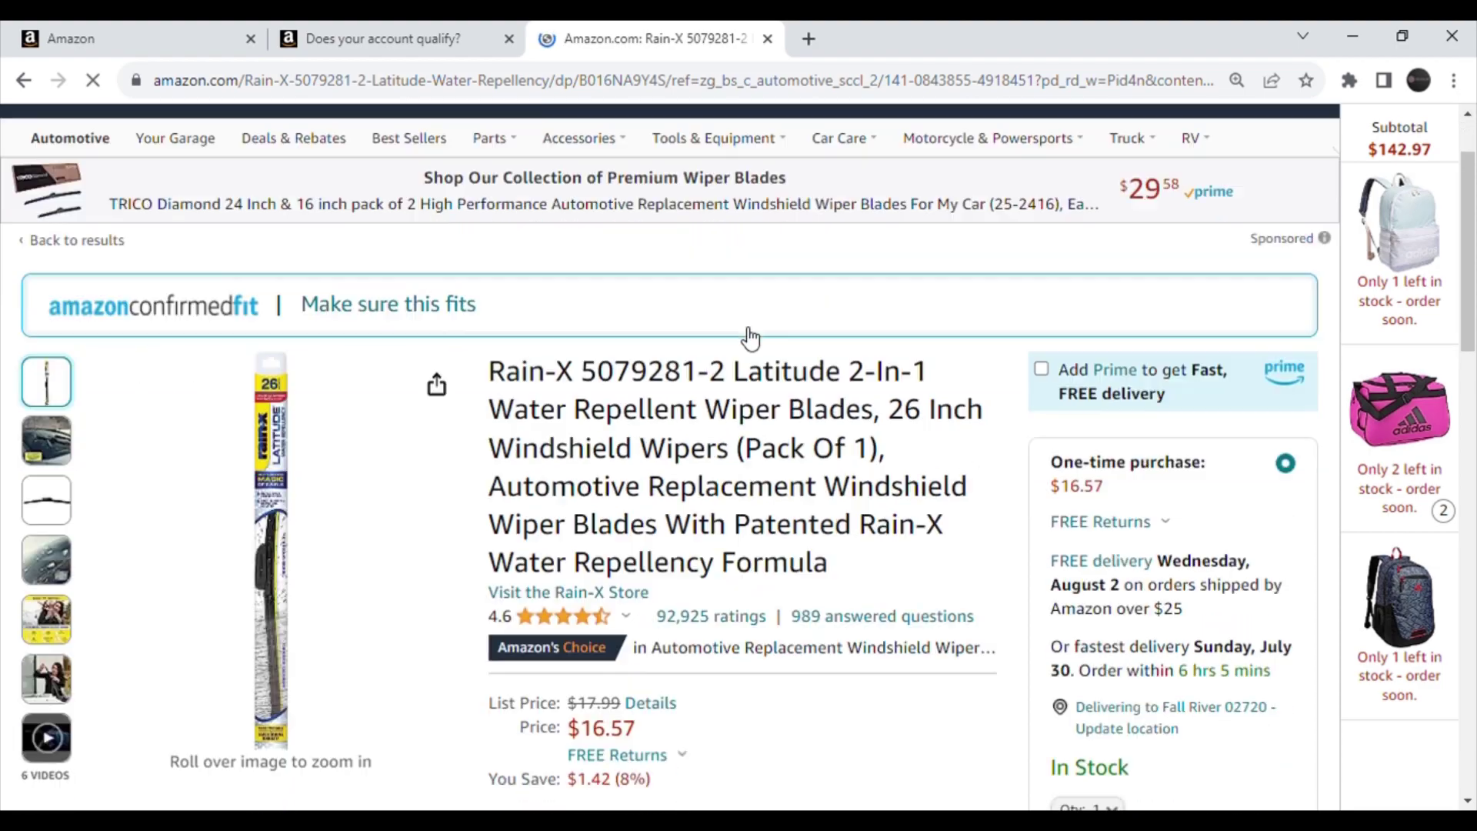
{"action": "scroll", "coordinate": [748, 335], "scroll_direction": "down", "scroll_amount": 2}
{"action": "scroll", "coordinate": [744, 335], "scroll_direction": "down", "scroll_amount": 5}
{"action": "scroll", "coordinate": [741, 335], "scroll_direction": "down", "scroll_amount": 5}
{"action": "scroll", "coordinate": [742, 336], "scroll_direction": "down", "scroll_amount": 5}
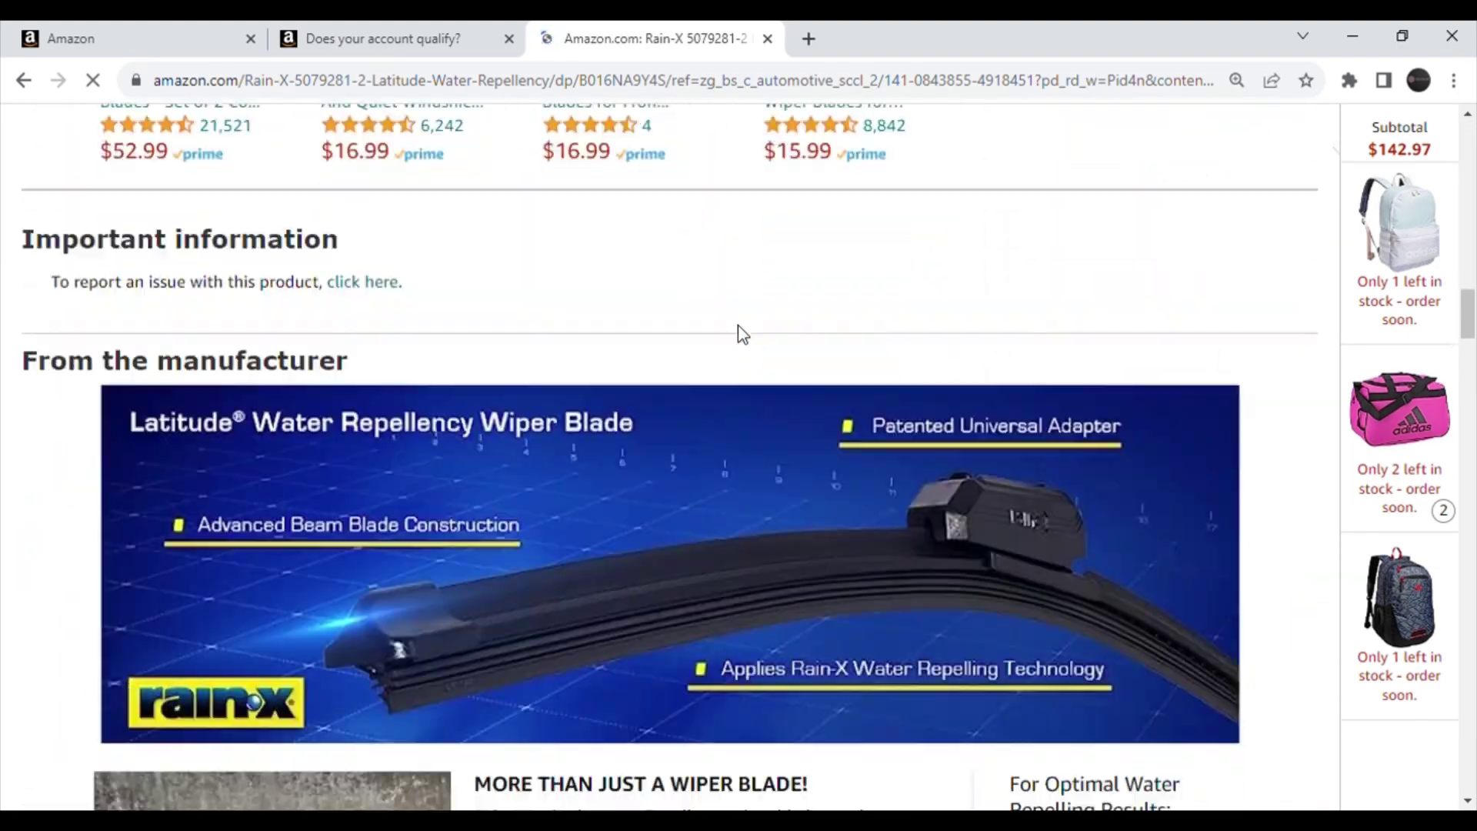
{"action": "scroll", "coordinate": [739, 326], "scroll_direction": "down", "scroll_amount": 5}
{"action": "scroll", "coordinate": [739, 325], "scroll_direction": "down", "scroll_amount": 4}
{"action": "scroll", "coordinate": [748, 335], "scroll_direction": "down", "scroll_amount": 2}
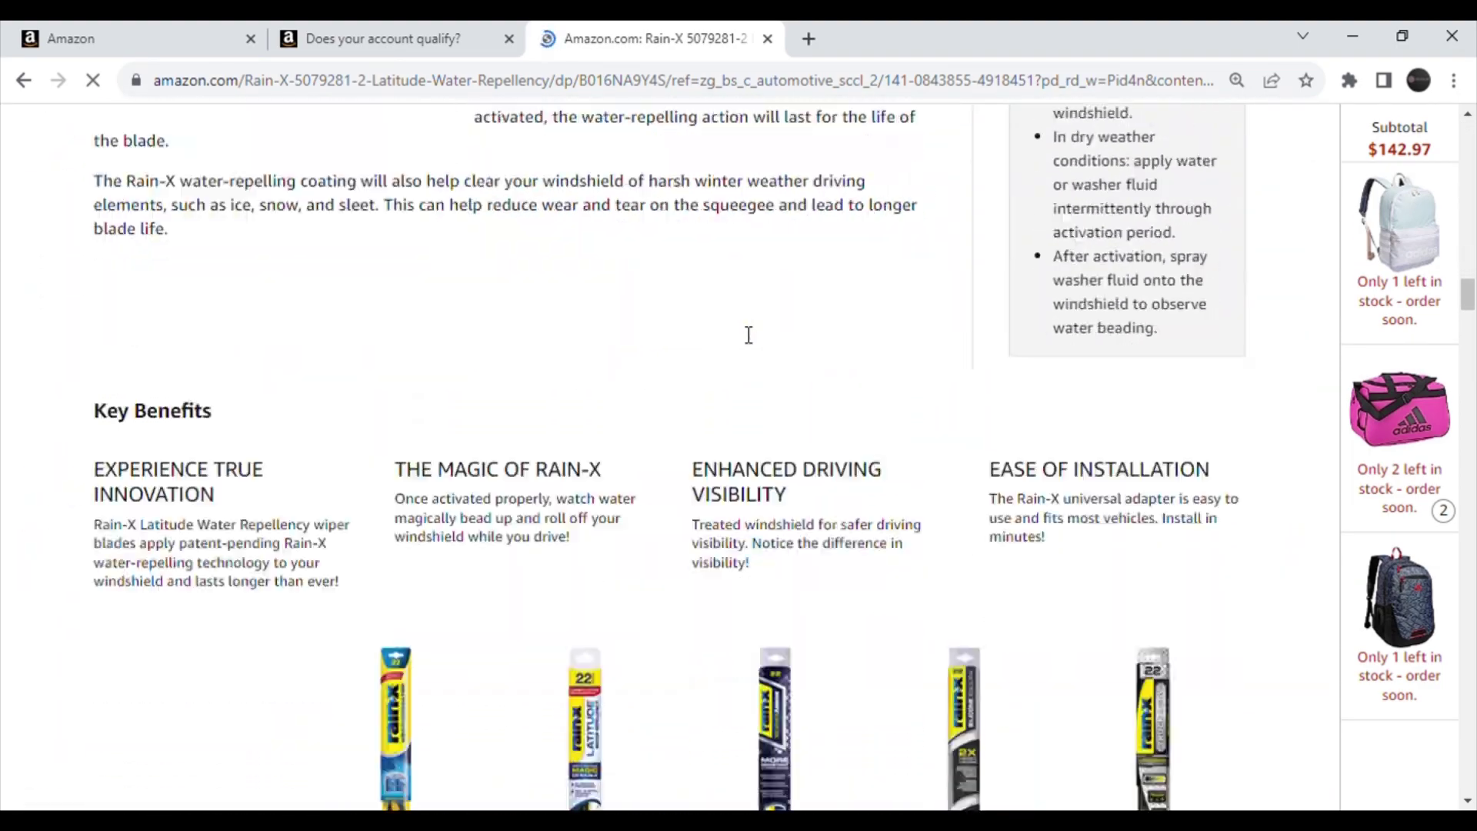
{"action": "scroll", "coordinate": [748, 335], "scroll_direction": "down", "scroll_amount": 5}
{"action": "scroll", "coordinate": [749, 334], "scroll_direction": "down", "scroll_amount": 3}
{"action": "scroll", "coordinate": [748, 335], "scroll_direction": "down", "scroll_amount": 5}
{"action": "scroll", "coordinate": [747, 335], "scroll_direction": "down", "scroll_amount": 3}
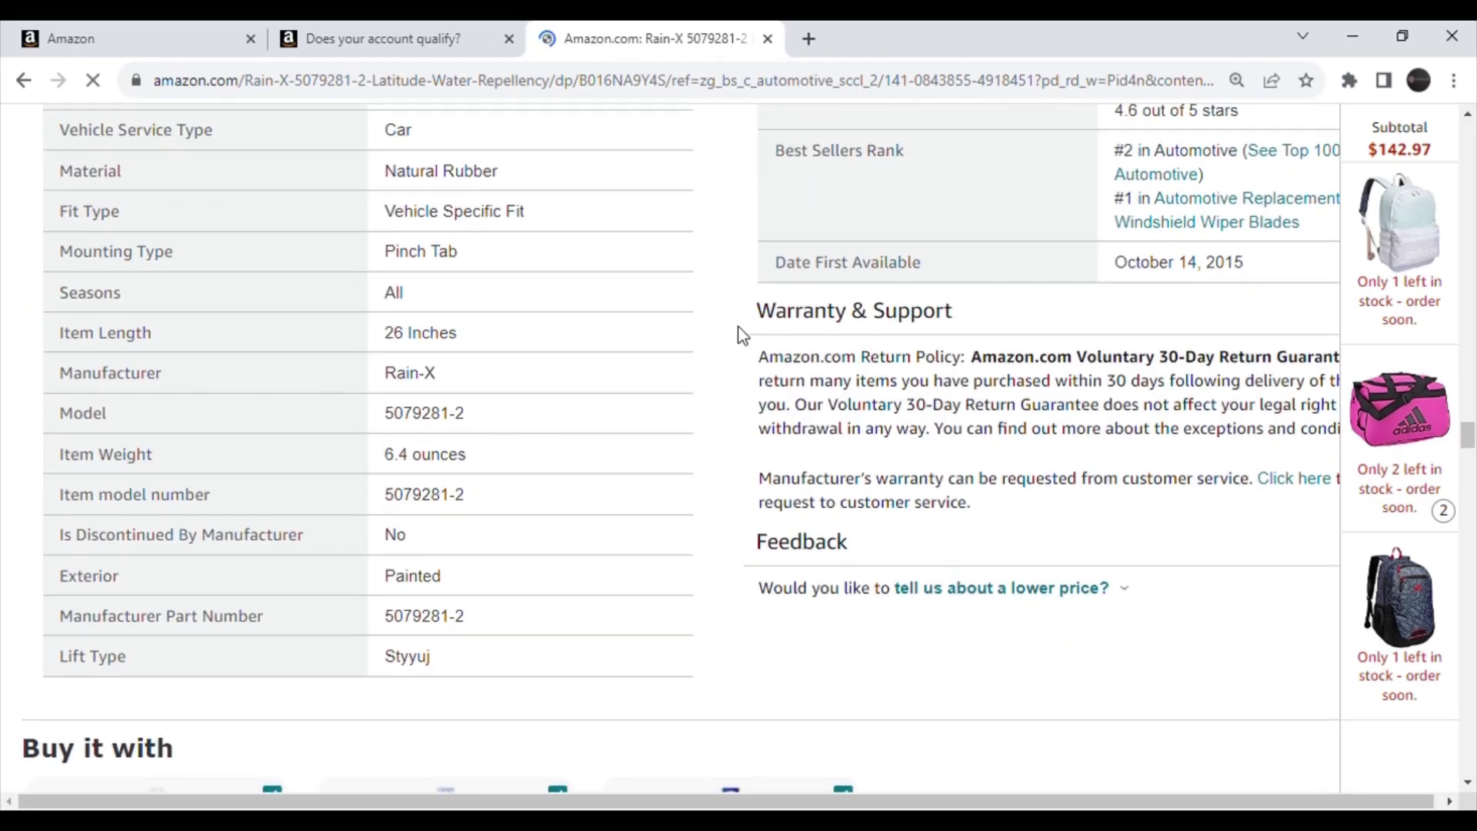
{"action": "scroll", "coordinate": [739, 335], "scroll_direction": "up", "scroll_amount": 1}
{"action": "scroll", "coordinate": [738, 336], "scroll_direction": "down", "scroll_amount": 1}
{"action": "scroll", "coordinate": [738, 330], "scroll_direction": "down", "scroll_amount": 1}
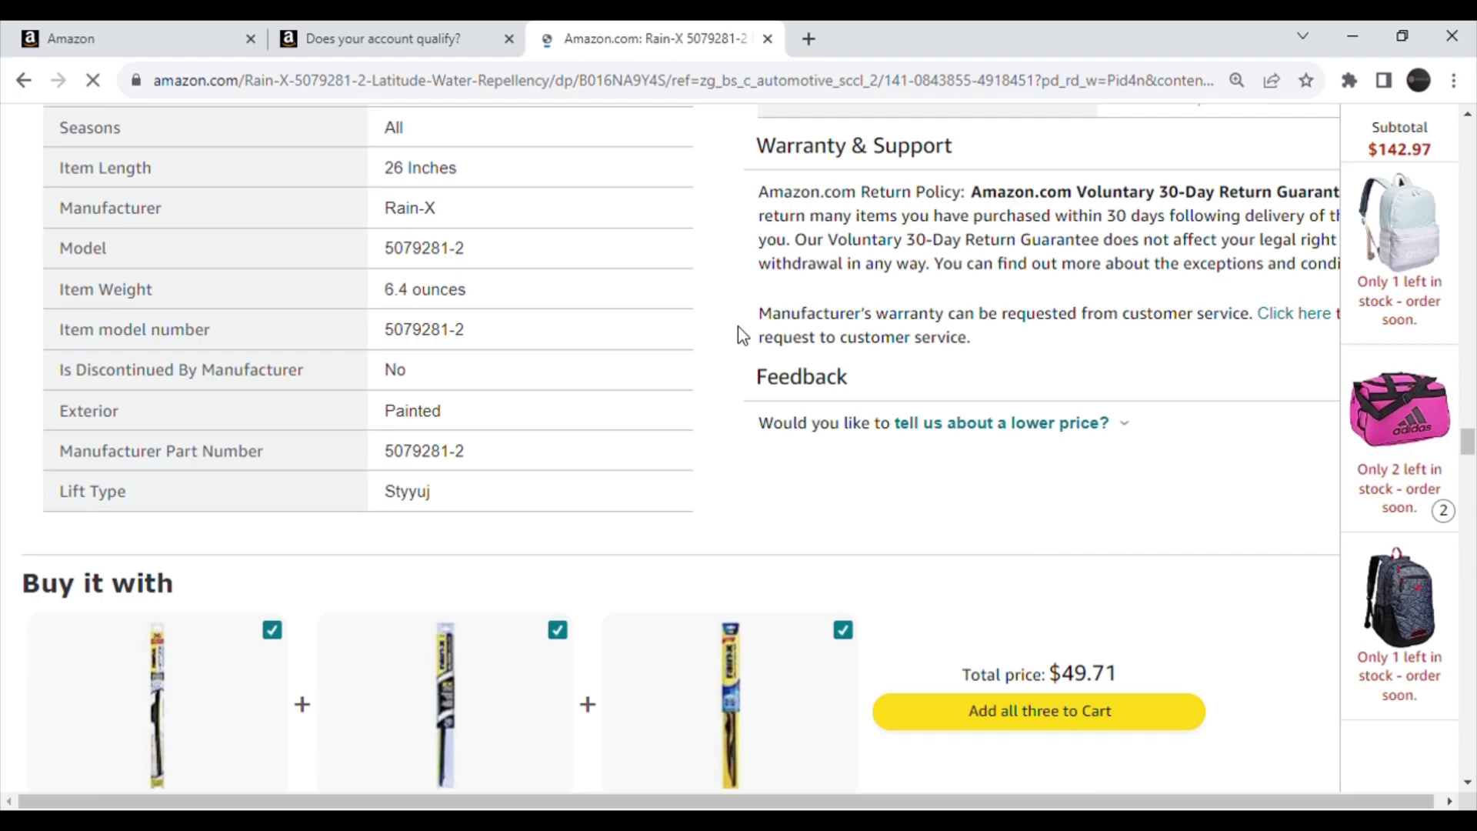
{"action": "scroll", "coordinate": [738, 330], "scroll_direction": "up", "scroll_amount": 2}
{"action": "left_click_drag", "start_coordinate": [1223, 208], "coordinate": [1102, 210]}
{"action": "key", "text": "ctrl+c"}
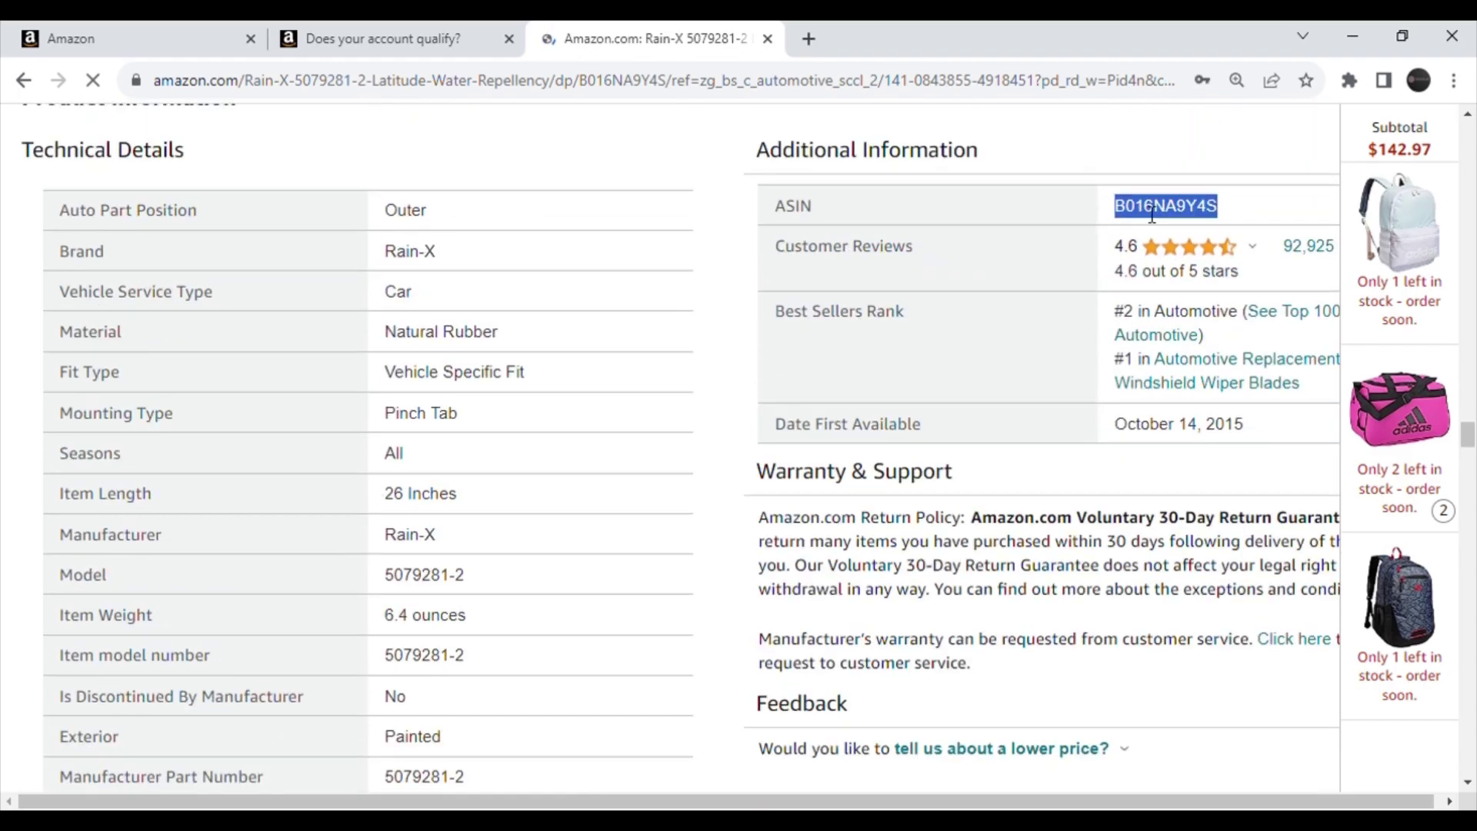
- Replace the catalog search with ASIN B016NA9Y4S and open the Rain-X result's condition list
{"action": "left_click", "coordinate": [327, 49]}
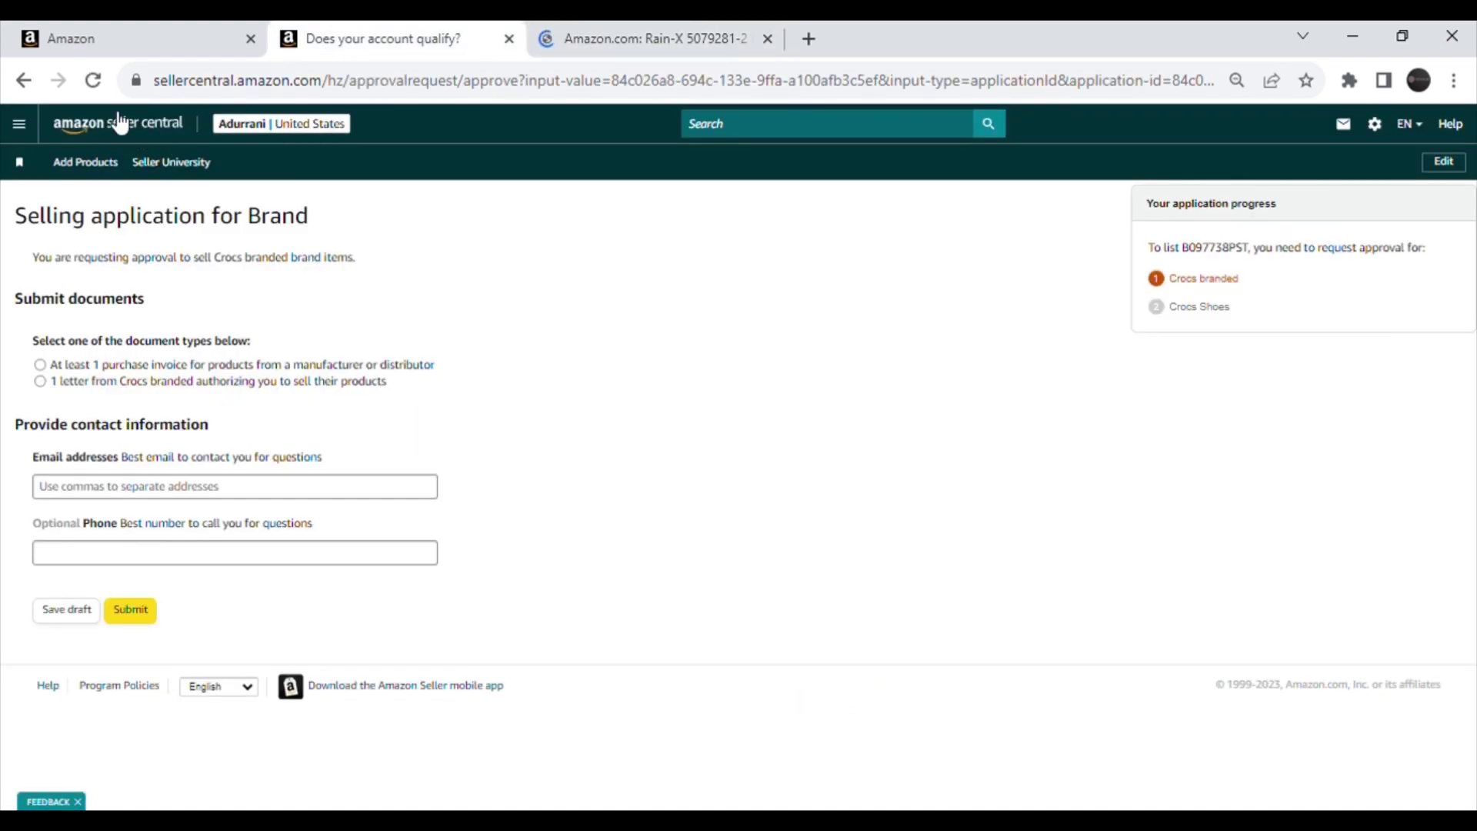
{"action": "left_click", "coordinate": [113, 43]}
{"action": "left_click", "coordinate": [479, 156]}
{"action": "left_click_drag", "start_coordinate": [529, 177], "coordinate": [404, 188]}
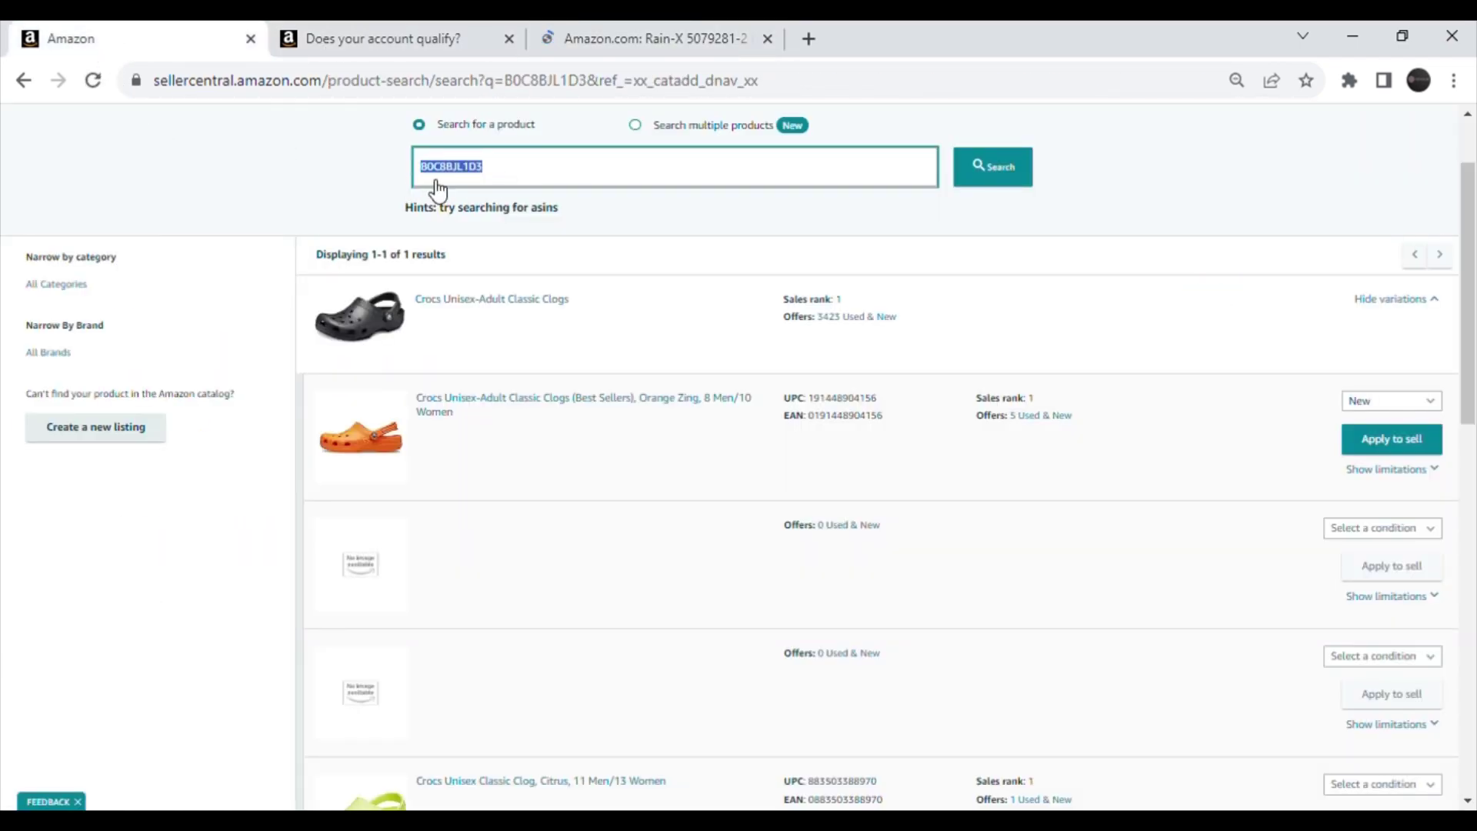
{"action": "key", "text": "ctrl+v"}
{"action": "key", "text": "Return"}
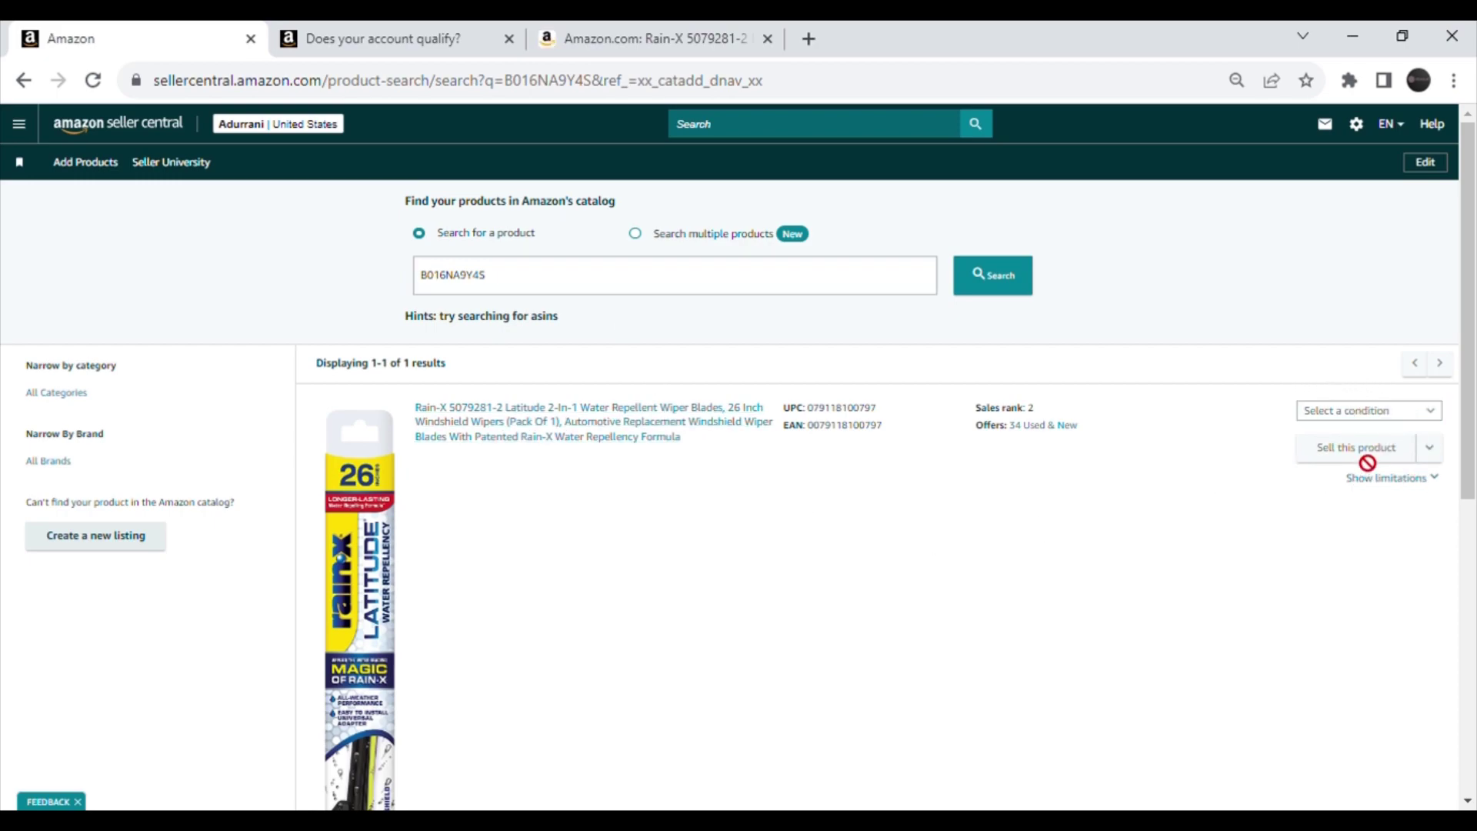
{"action": "left_click", "coordinate": [1373, 417]}
- Choose New as the condition for the Rain-X wiper blades
{"action": "left_click", "coordinate": [1363, 437]}
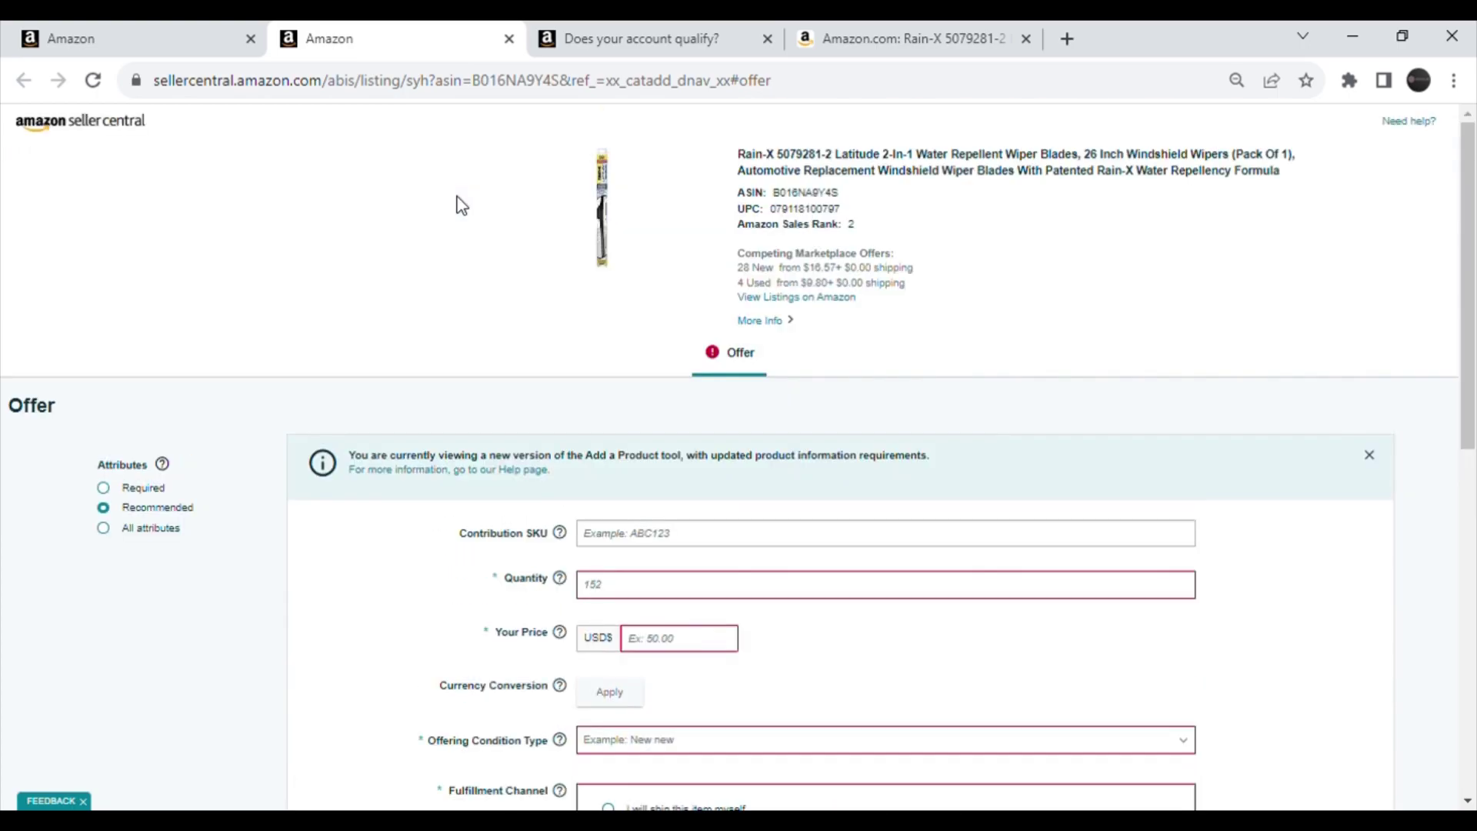
{"action": "scroll", "coordinate": [543, 453], "scroll_direction": "down", "scroll_amount": 4}
{"action": "scroll", "coordinate": [543, 453], "scroll_direction": "down", "scroll_amount": 3}
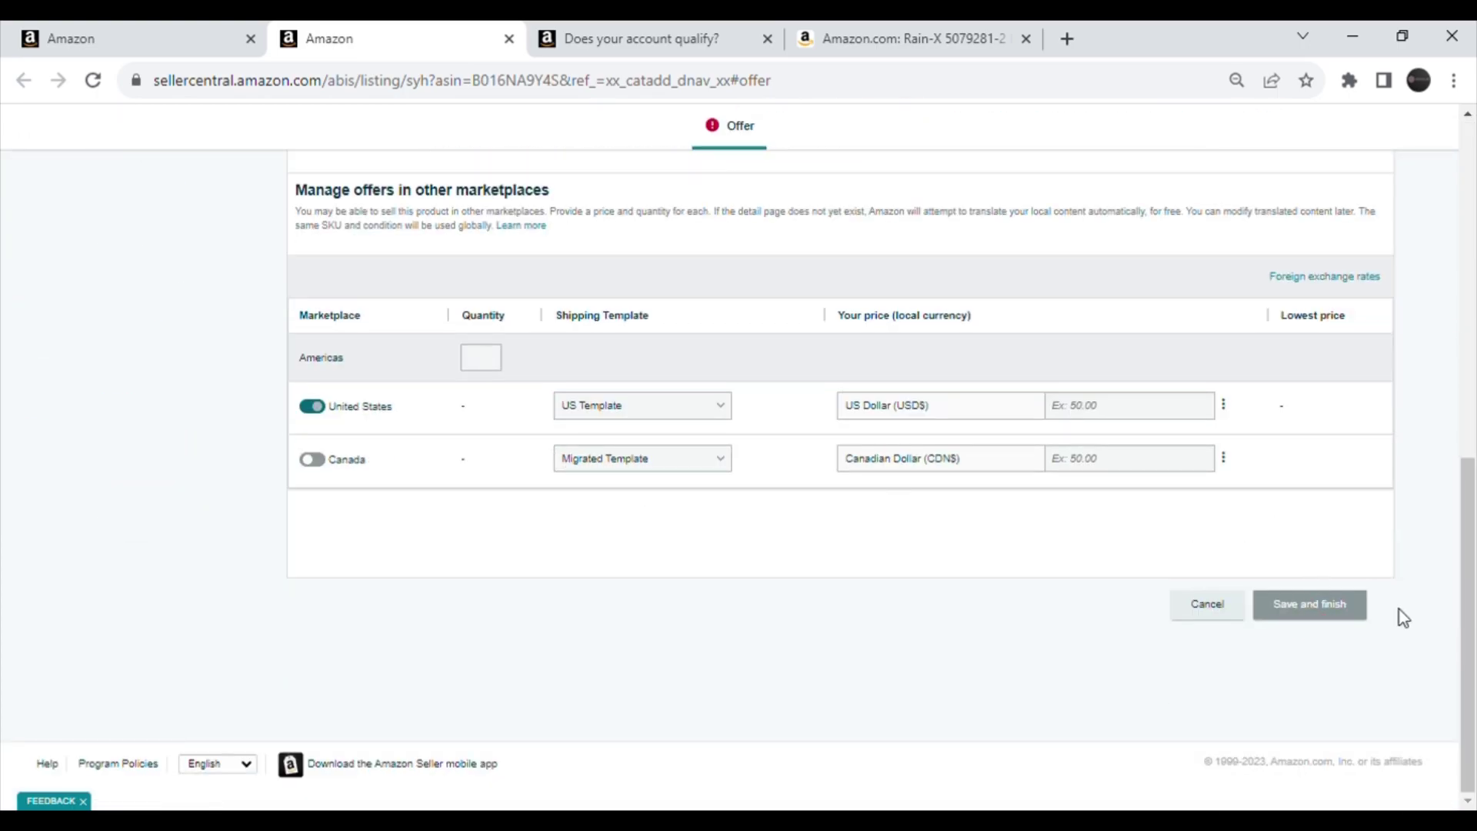
{"action": "scroll", "coordinate": [485, 377], "scroll_direction": "up", "scroll_amount": 5}
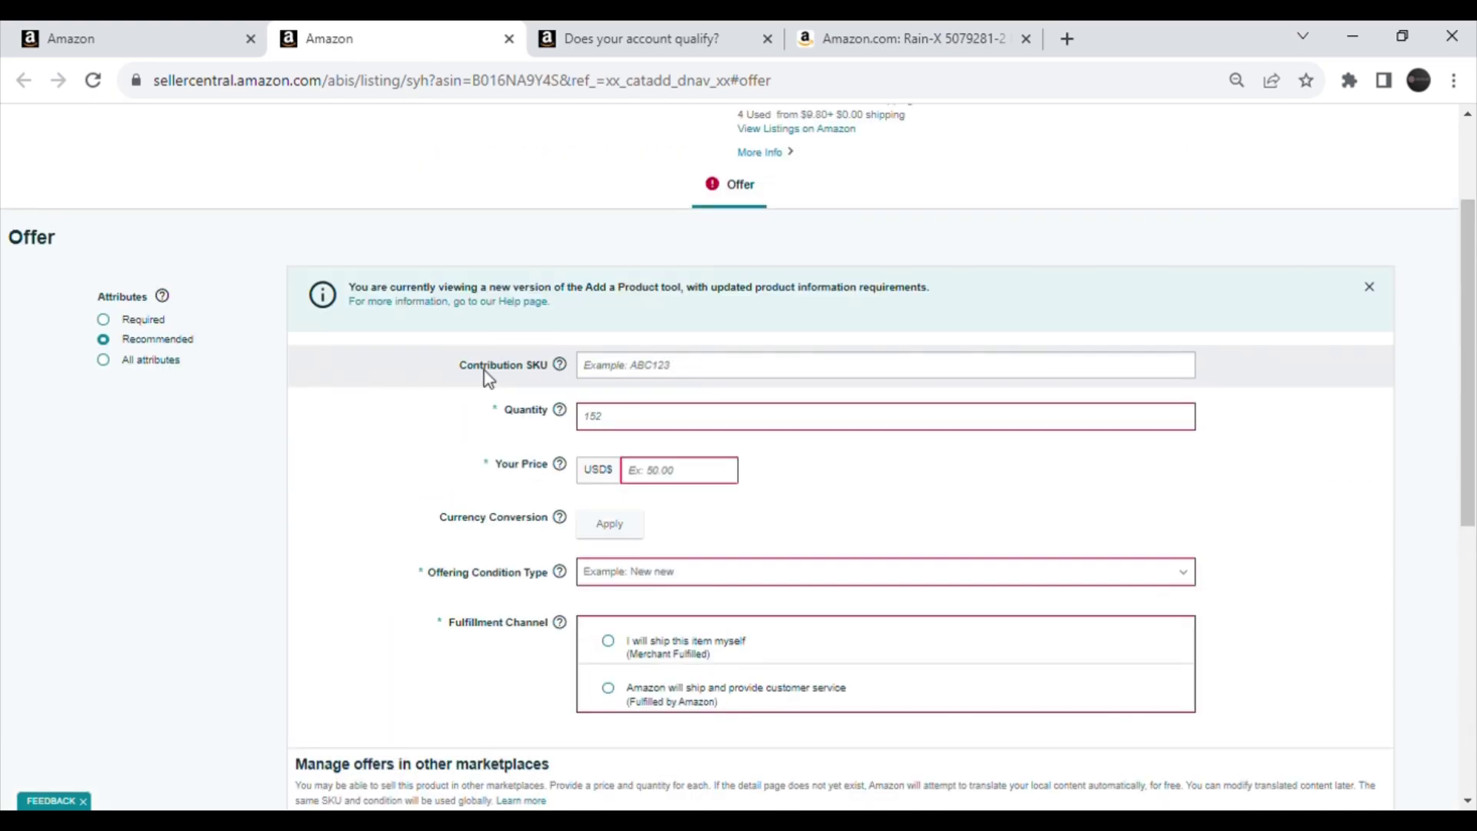
{"action": "scroll", "coordinate": [475, 369], "scroll_direction": "up", "scroll_amount": 2}
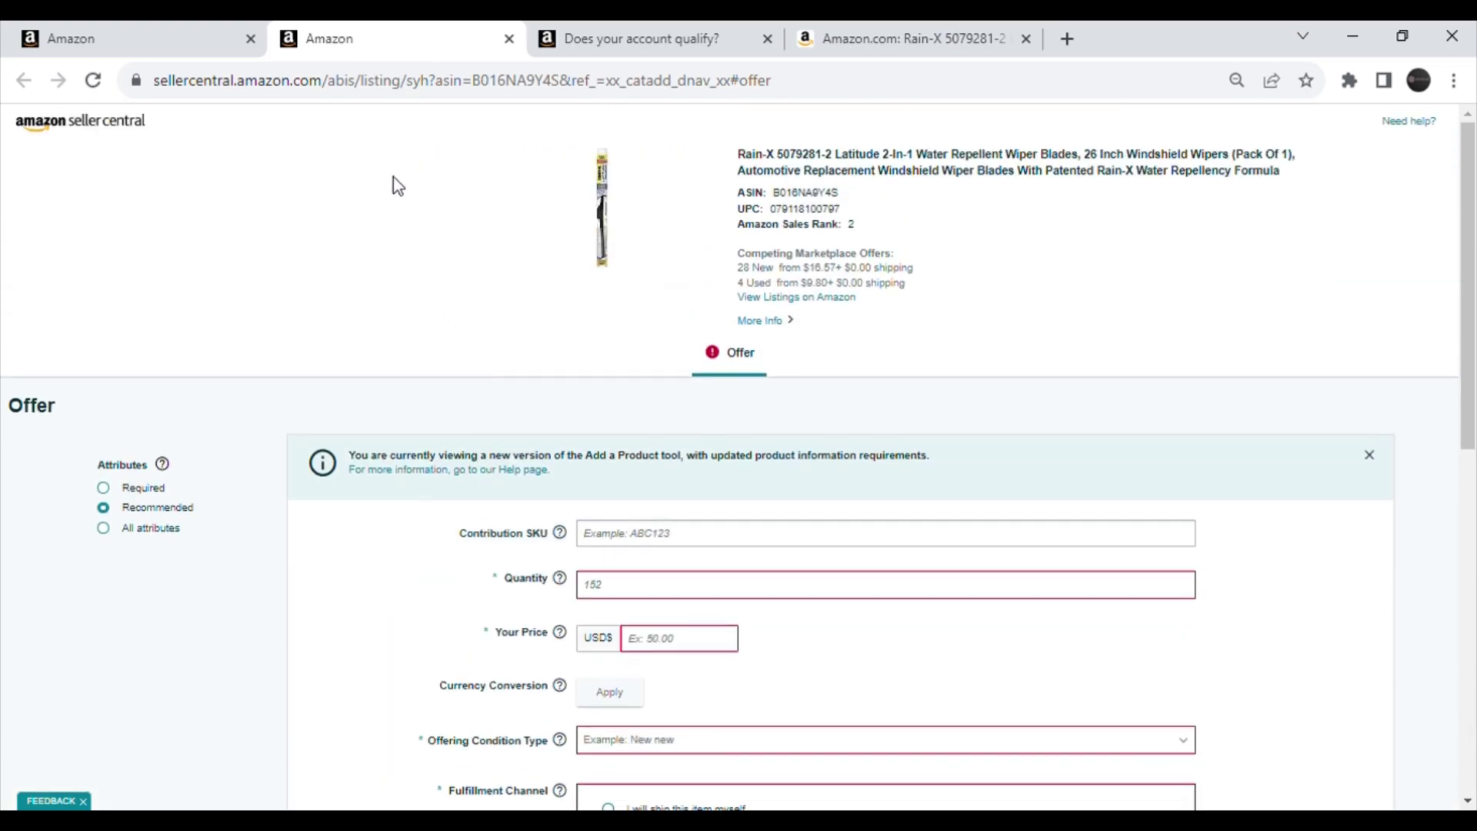